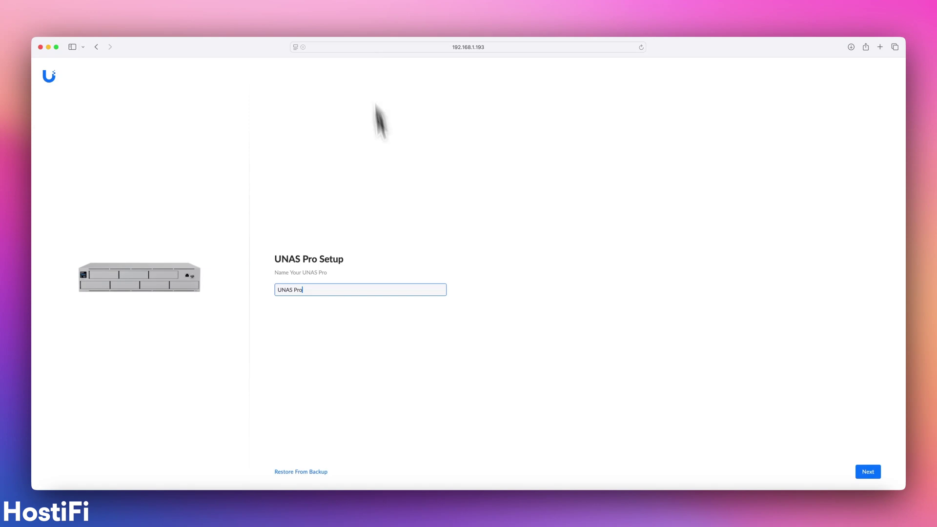
Finish UniFi OS setup without restoring a backup, then tick the UniFi Drive terms agreement
{"action": "left_click", "coordinate": [872, 472]}
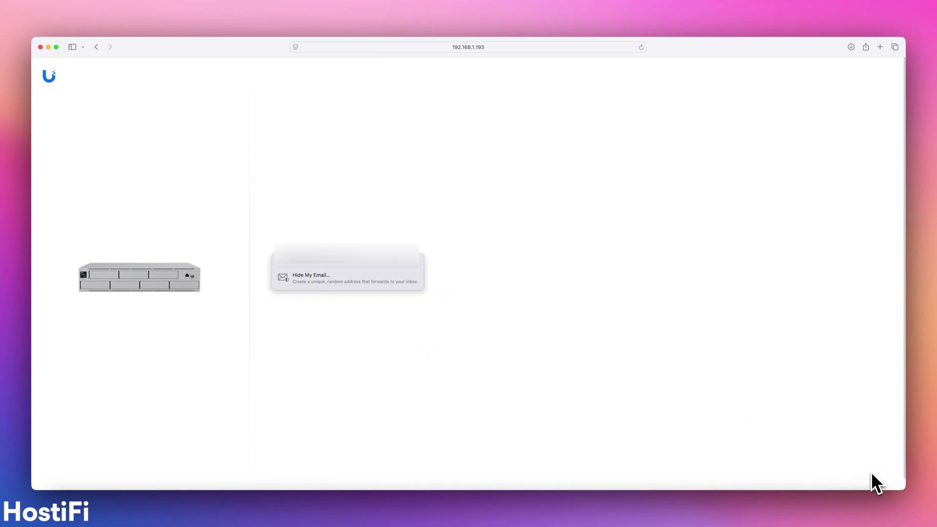
{"action": "left_click", "coordinate": [633, 280]}
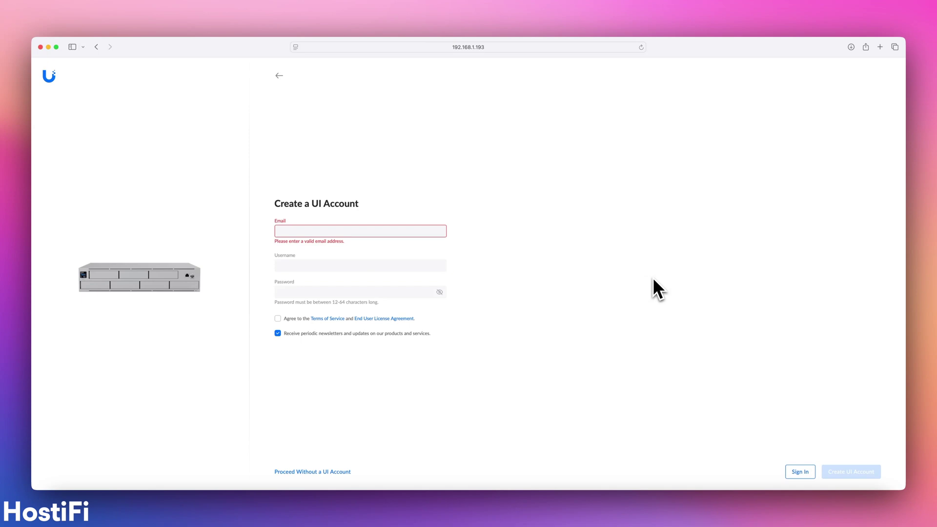
{"action": "left_click", "coordinate": [288, 319]}
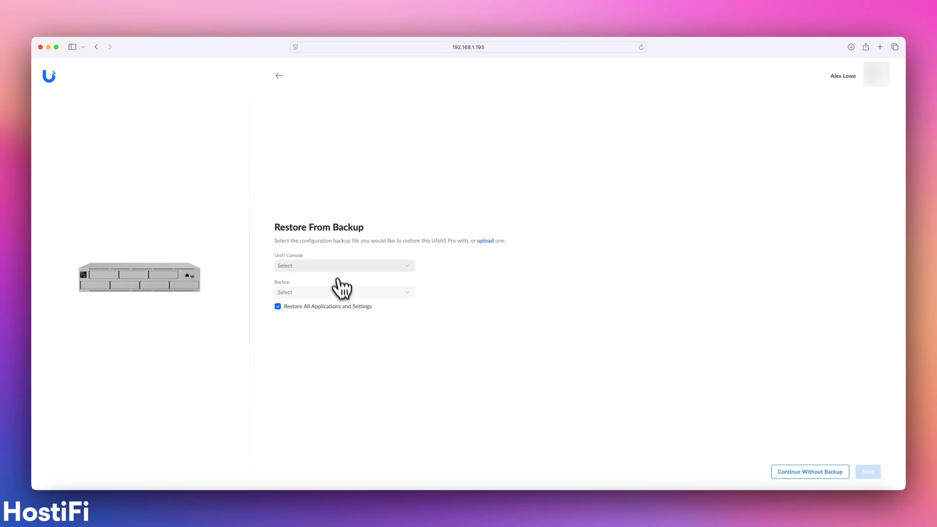
{"action": "left_click", "coordinate": [336, 269]}
{"action": "left_click", "coordinate": [808, 473]}
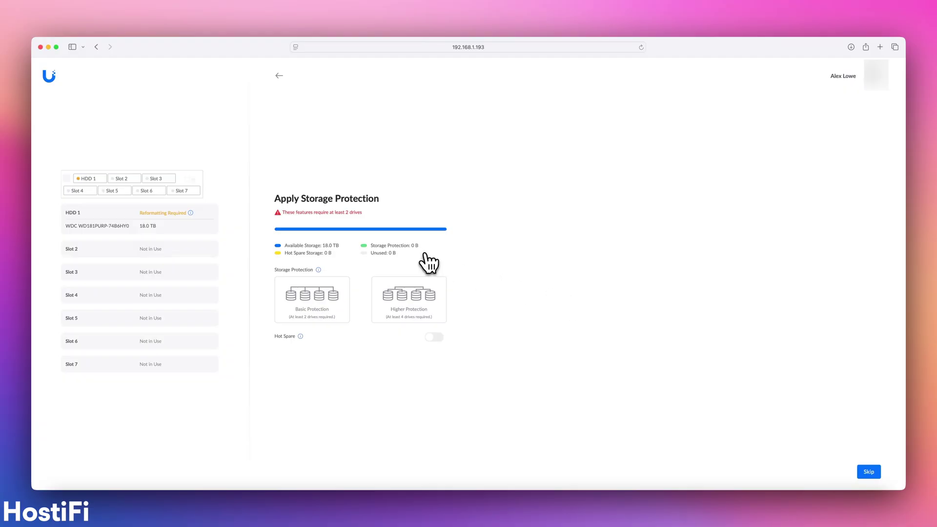
{"action": "mouse_move", "coordinate": [191, 214]}
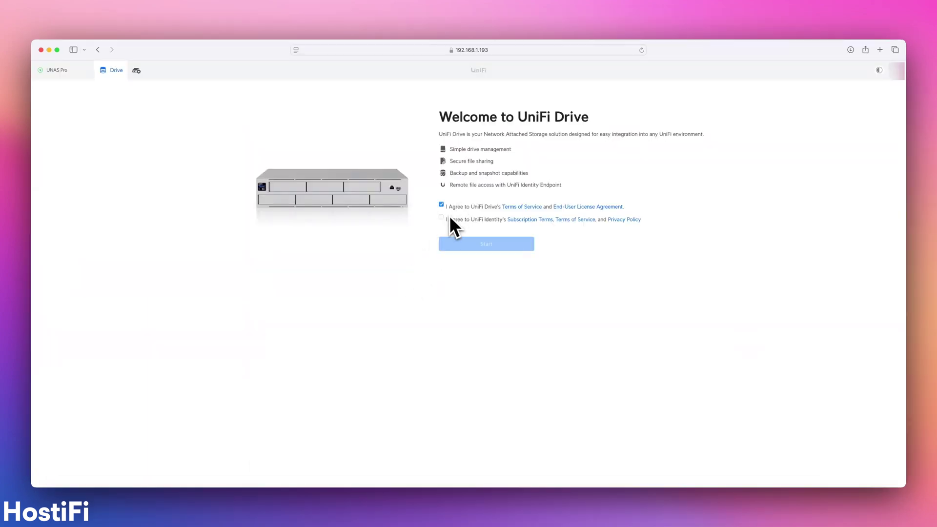
Accept the UniFi Identity agreement and start UniFi Drive to reach the dashboard
{"action": "left_click", "coordinate": [442, 218]}
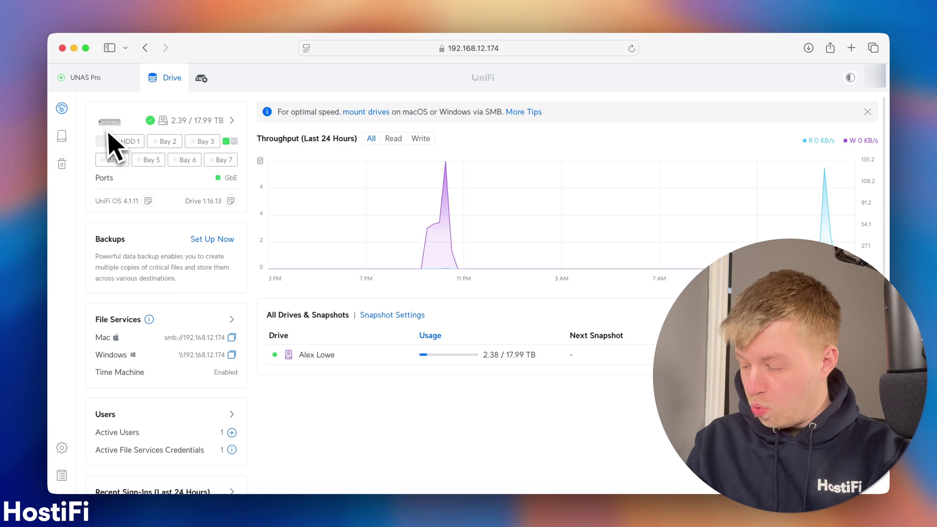
Check the drive bay status and dismiss the 'For optimal speed' SMB mounting tip
{"action": "mouse_move", "coordinate": [119, 142]}
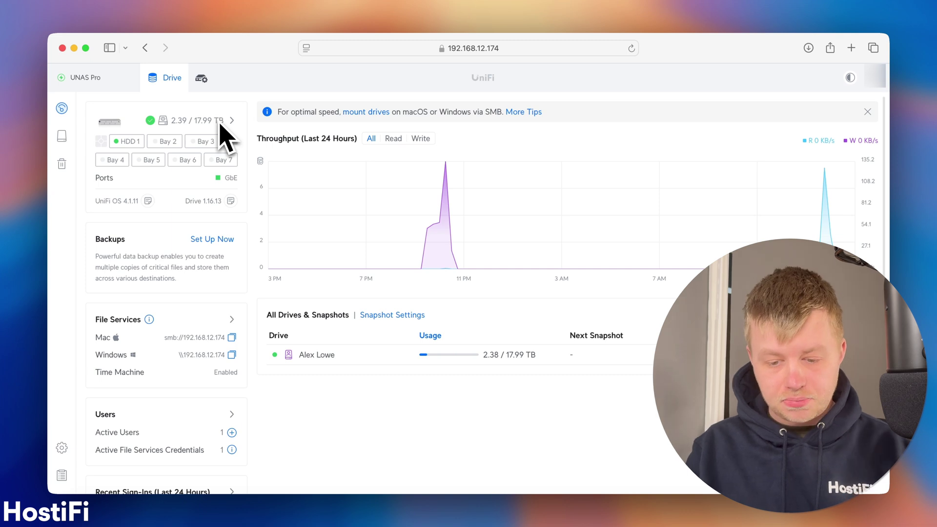
{"action": "mouse_move", "coordinate": [205, 159]}
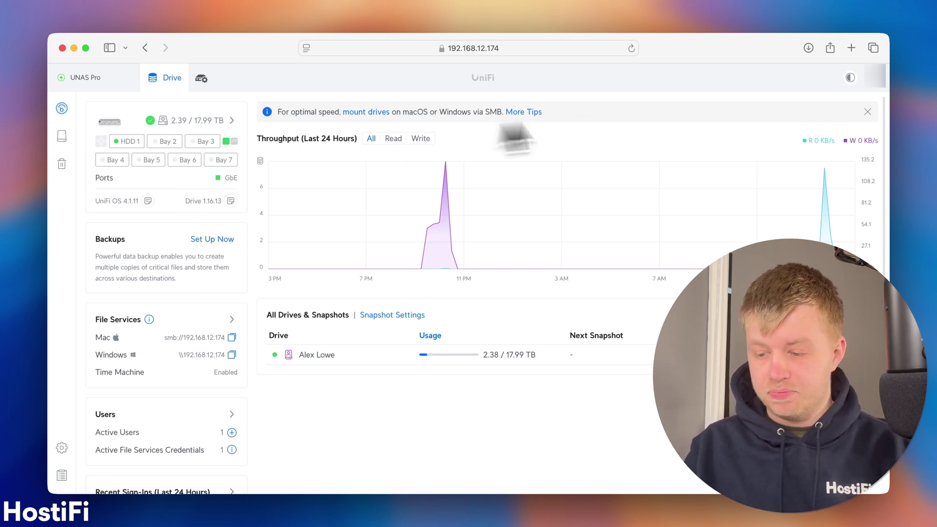
{"action": "left_click", "coordinate": [868, 111]}
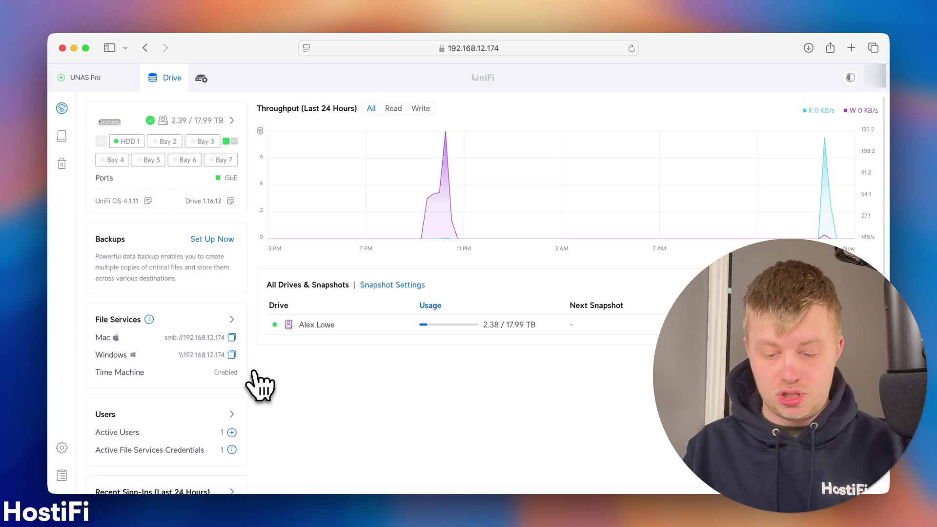
{"action": "scroll", "coordinate": [258, 386], "scroll_direction": "down", "scroll_amount": 2}
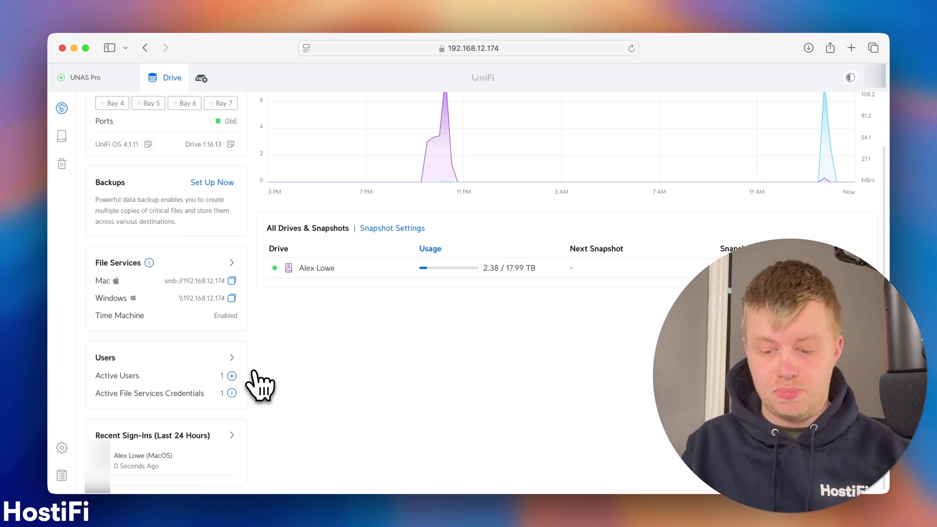
{"action": "scroll", "coordinate": [366, 355], "scroll_direction": "up", "scroll_amount": 2}
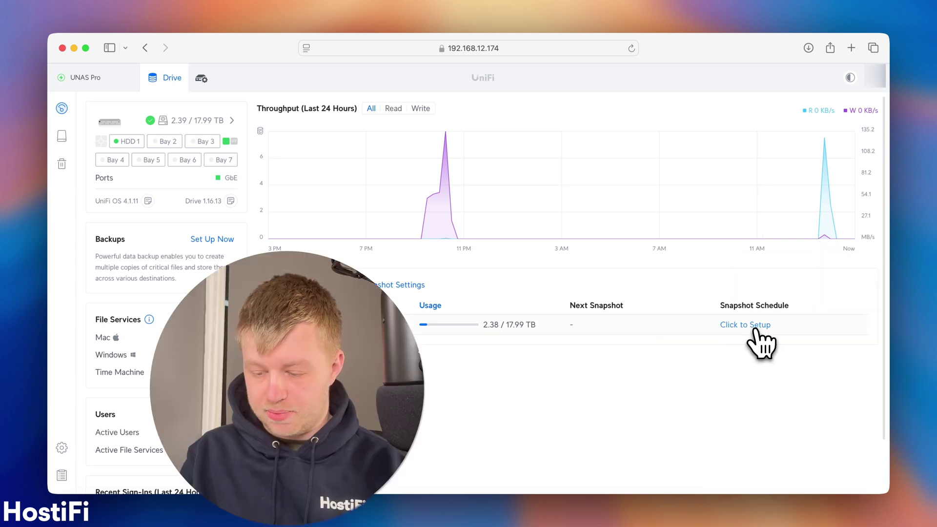
Schedule daily snapshots of the personal drive at 03:00 AM
{"action": "left_click", "coordinate": [754, 331]}
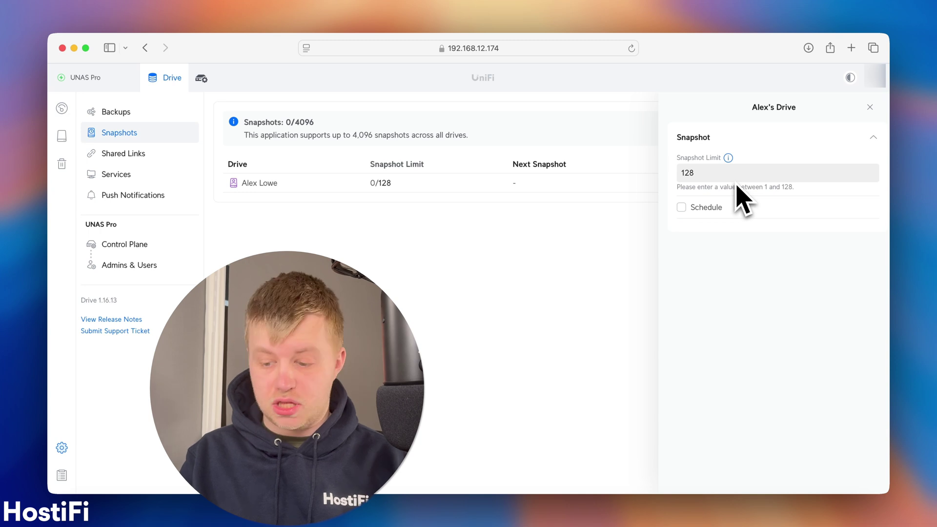
{"action": "left_click", "coordinate": [715, 208]}
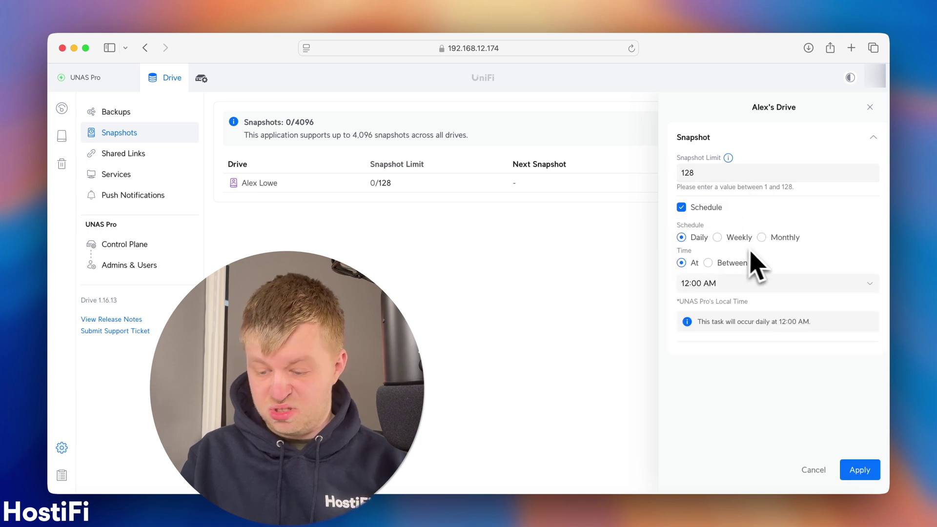
{"action": "left_click", "coordinate": [710, 283]}
{"action": "scroll", "coordinate": [723, 337], "scroll_direction": "down", "scroll_amount": 3}
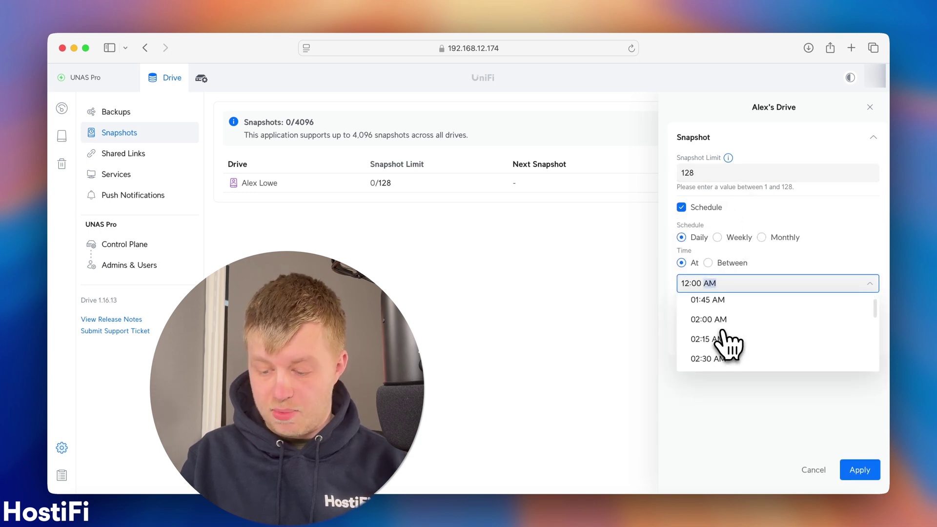
{"action": "scroll", "coordinate": [726, 342], "scroll_direction": "down", "scroll_amount": 3}
{"action": "left_click", "coordinate": [721, 360]}
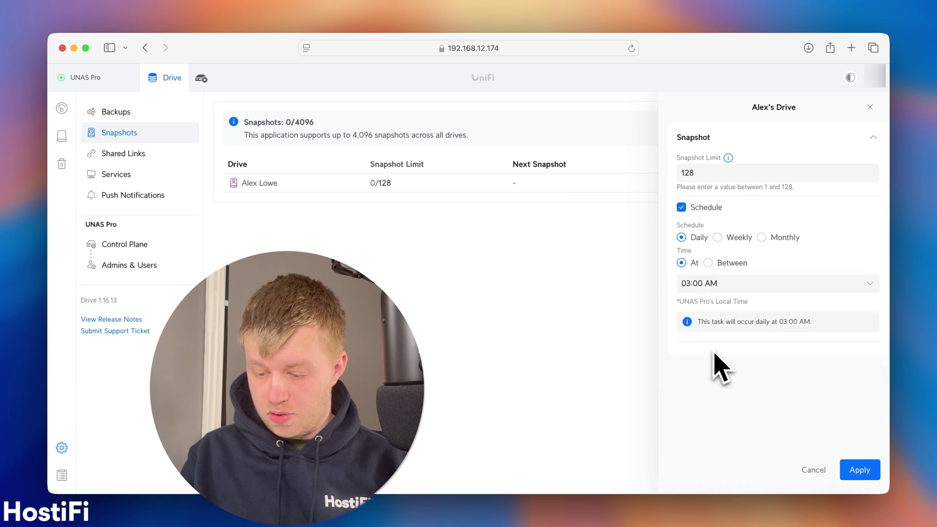
{"action": "left_click", "coordinate": [860, 470]}
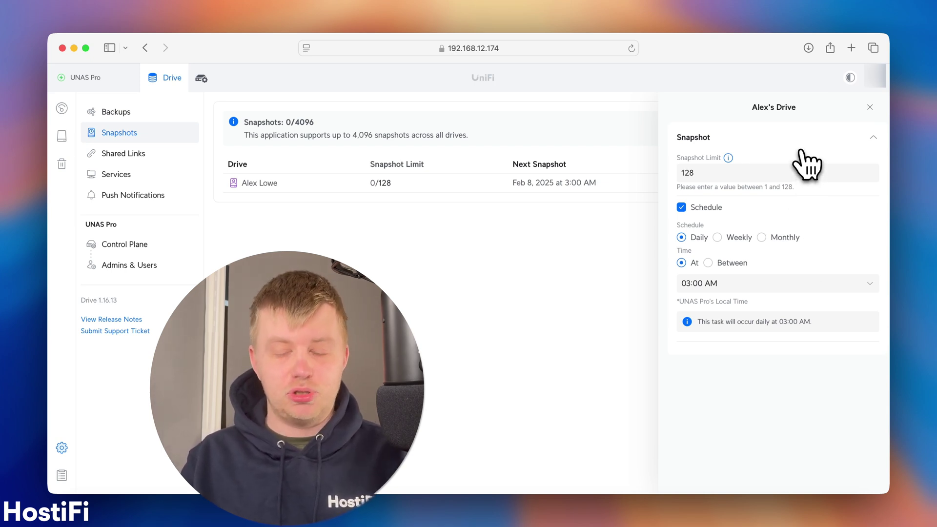
{"action": "left_click", "coordinate": [870, 107]}
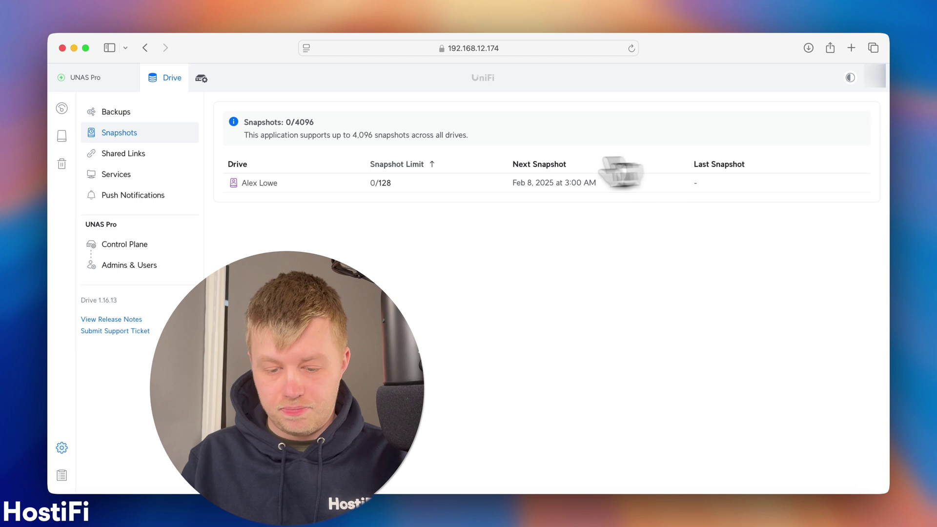
Create backup task 'Backup 1' with All Files from the personal drive as its source
{"action": "left_click", "coordinate": [62, 109]}
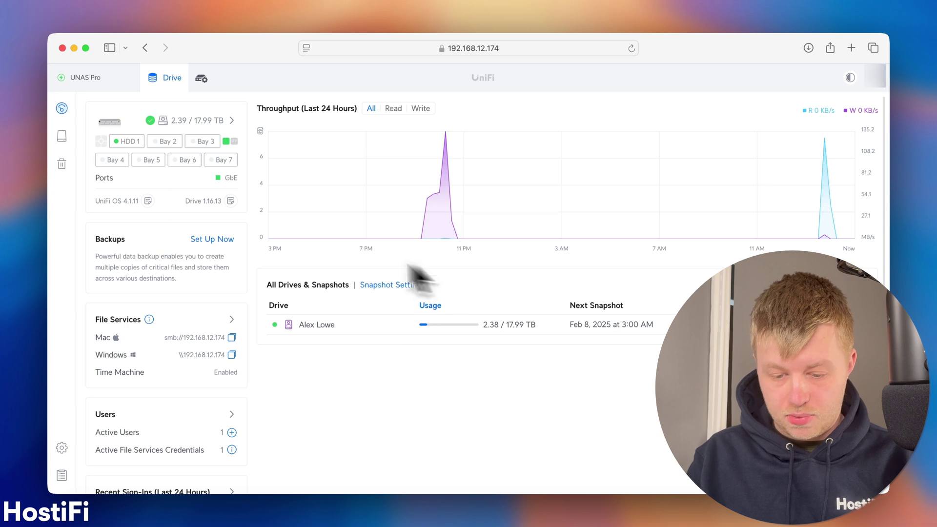
{"action": "left_click", "coordinate": [221, 240]}
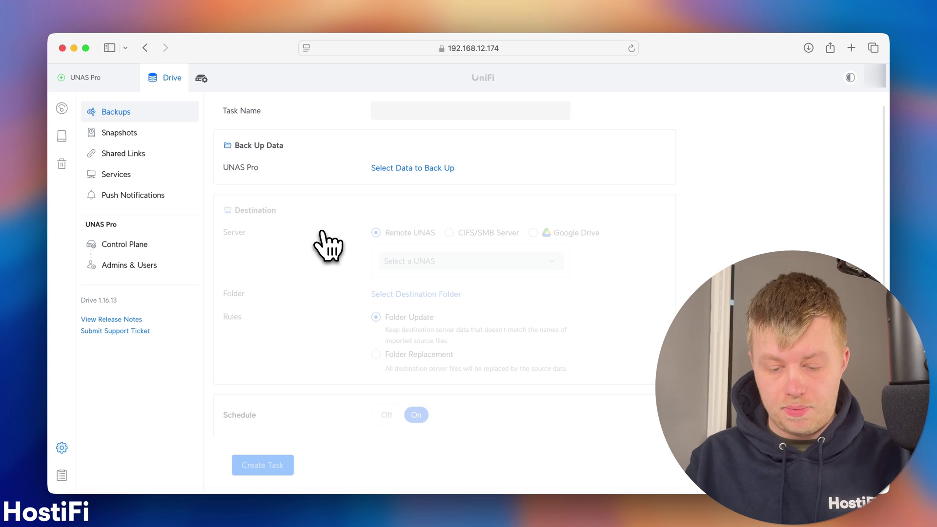
{"action": "left_click", "coordinate": [412, 114]}
{"action": "type", "text": "Backup"}
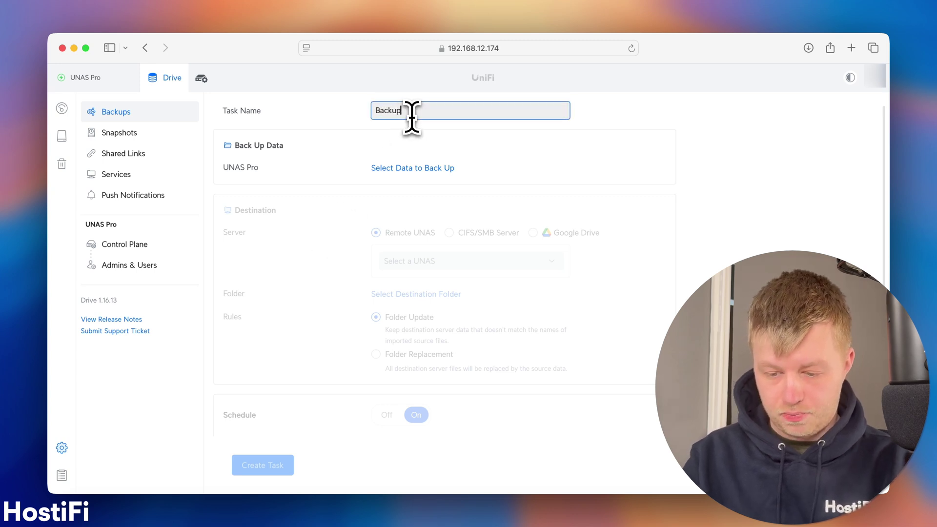
{"action": "type", "text": " 1"}
{"action": "left_click", "coordinate": [517, 141]}
{"action": "left_click", "coordinate": [437, 168]}
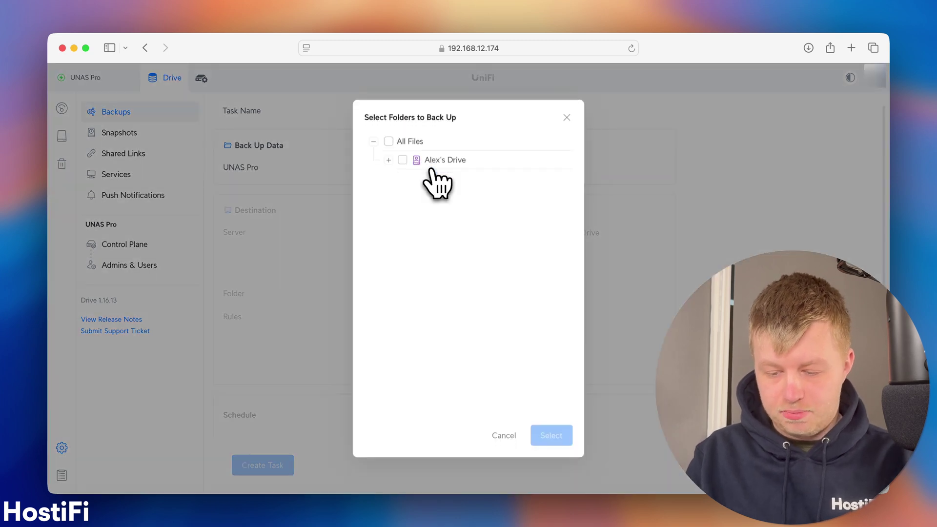
{"action": "left_click", "coordinate": [389, 141]}
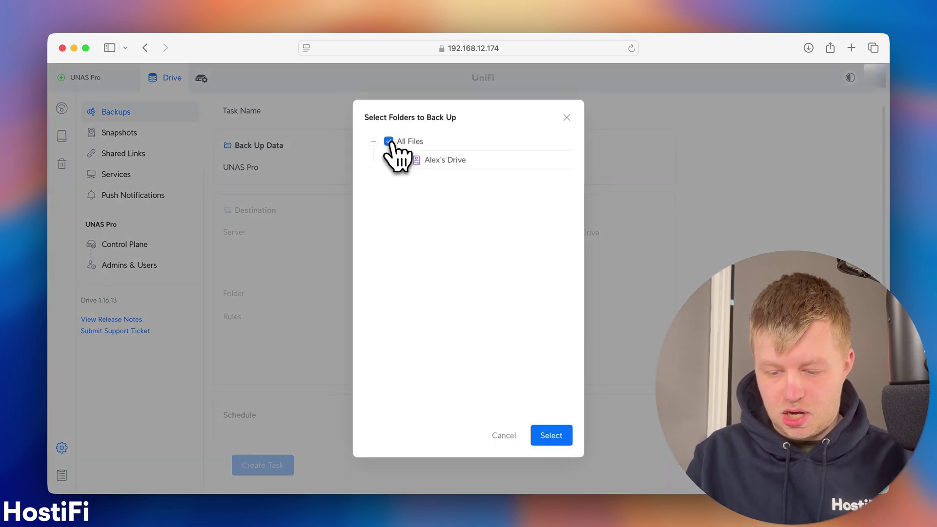
{"action": "left_click", "coordinate": [558, 436]}
{"action": "scroll", "coordinate": [562, 289], "scroll_direction": "down", "scroll_amount": 3}
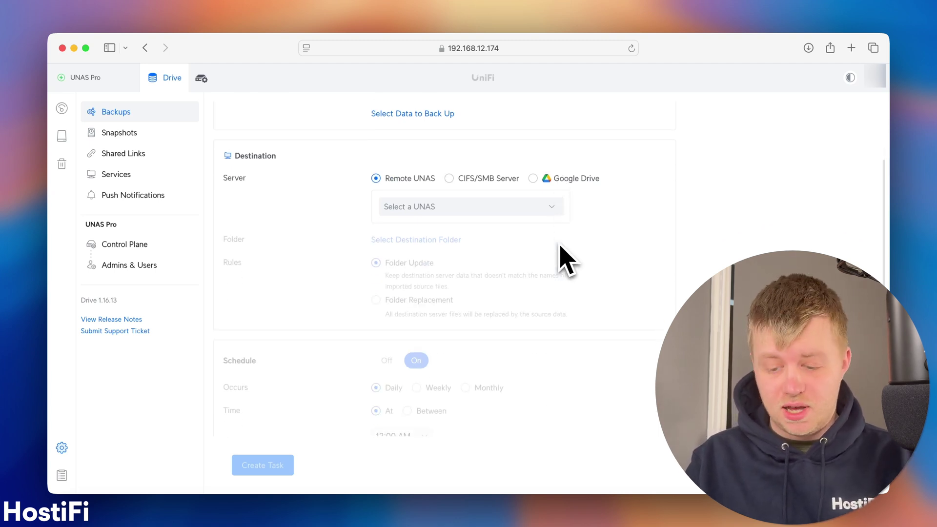
Compare the Remote UNAS, CIFS/SMB and Google Drive backup destinations, then view the Snapshots settings
{"action": "left_click", "coordinate": [498, 207]}
{"action": "left_click", "coordinate": [632, 224]}
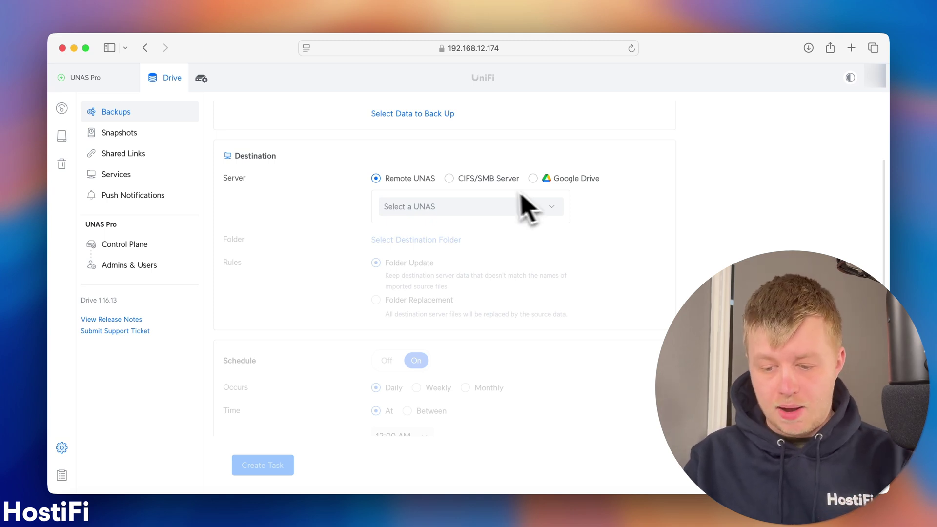
{"action": "left_click", "coordinate": [469, 181]}
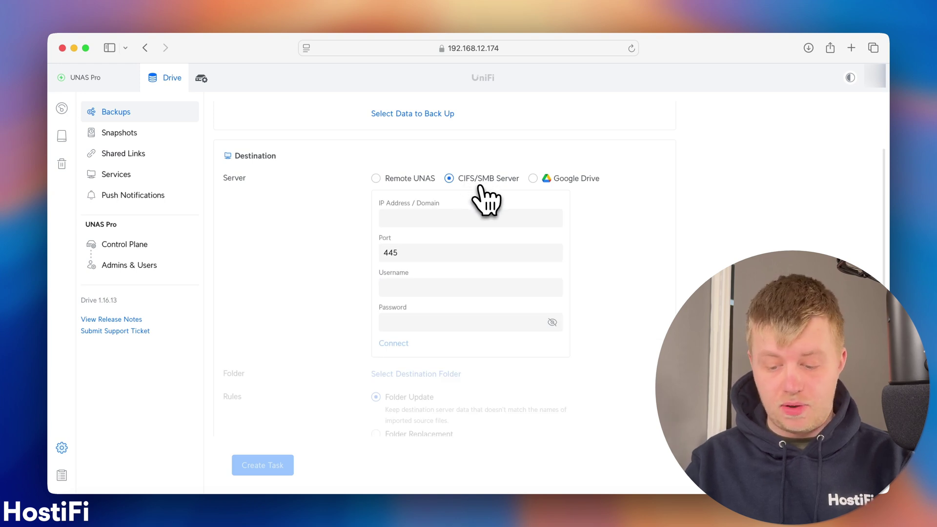
{"action": "left_click", "coordinate": [536, 187]}
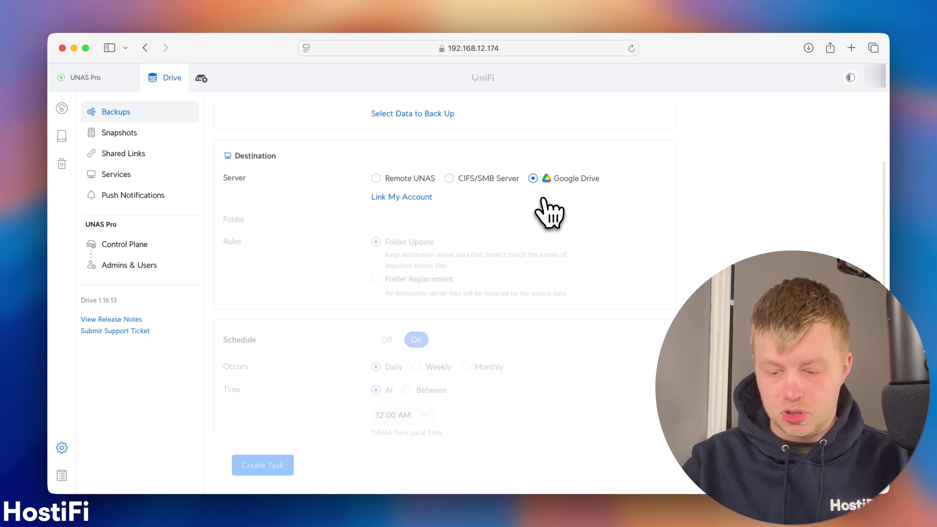
{"action": "scroll", "coordinate": [549, 212], "scroll_direction": "down", "scroll_amount": 2}
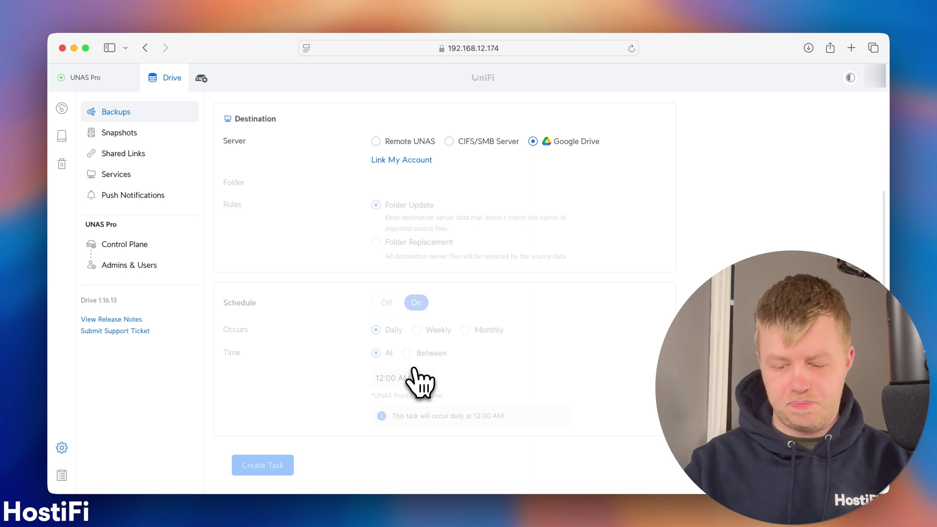
{"action": "scroll", "coordinate": [415, 378], "scroll_direction": "up", "scroll_amount": 3}
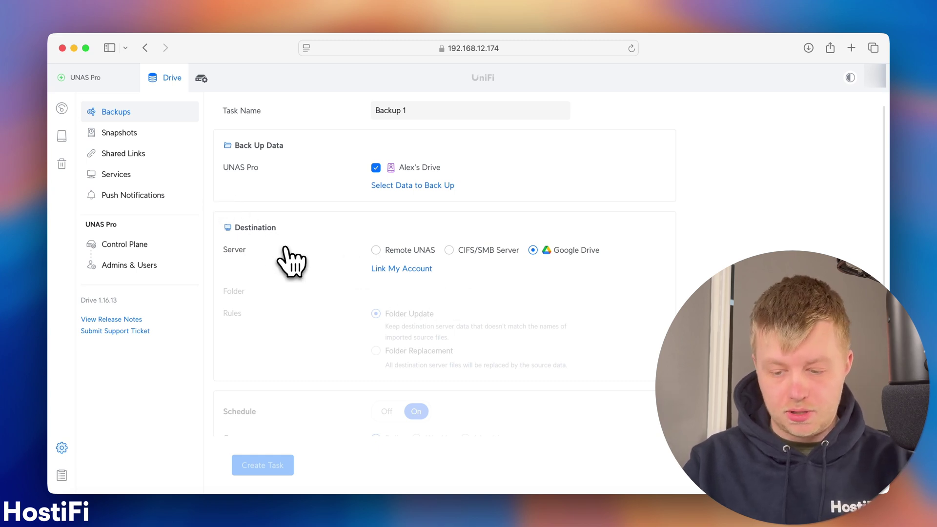
{"action": "left_click", "coordinate": [147, 135]}
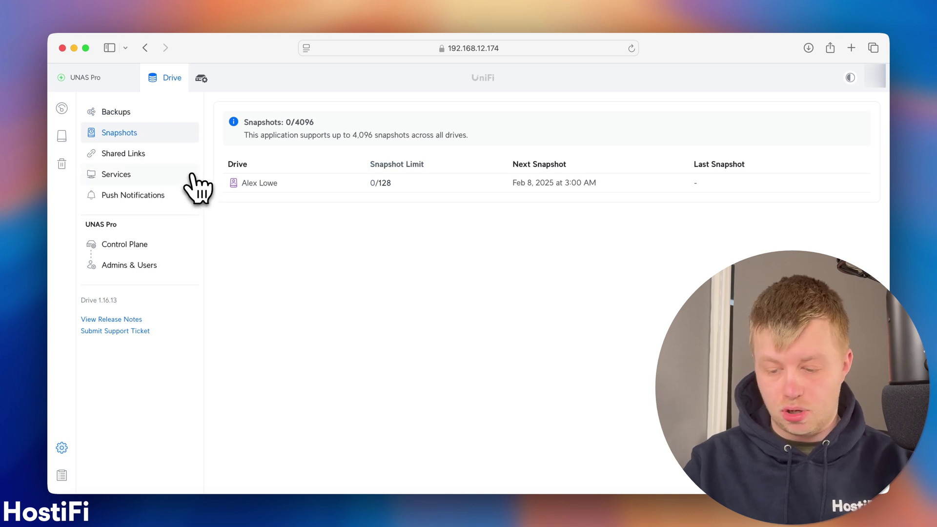
Show the Shared Links page listing the three shared DJI MP4 files
{"action": "left_click", "coordinate": [176, 154]}
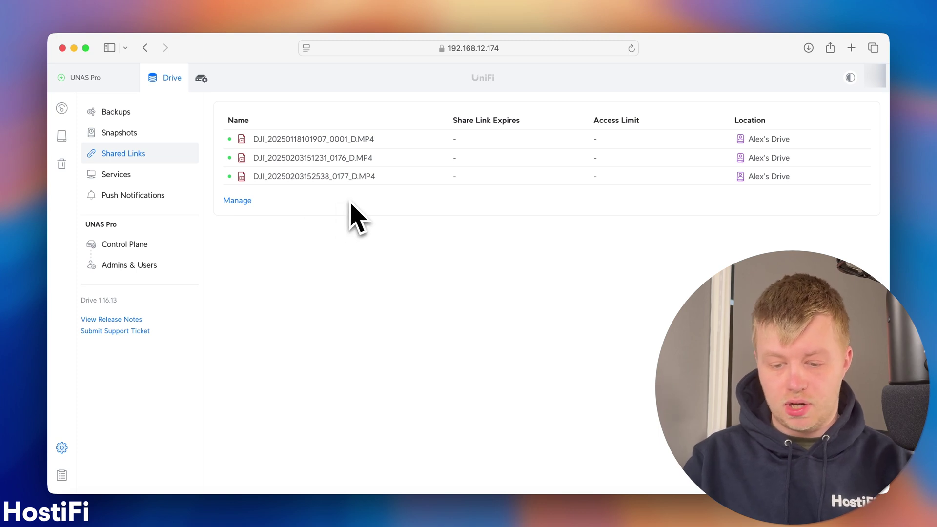
{"action": "left_click", "coordinate": [332, 140]}
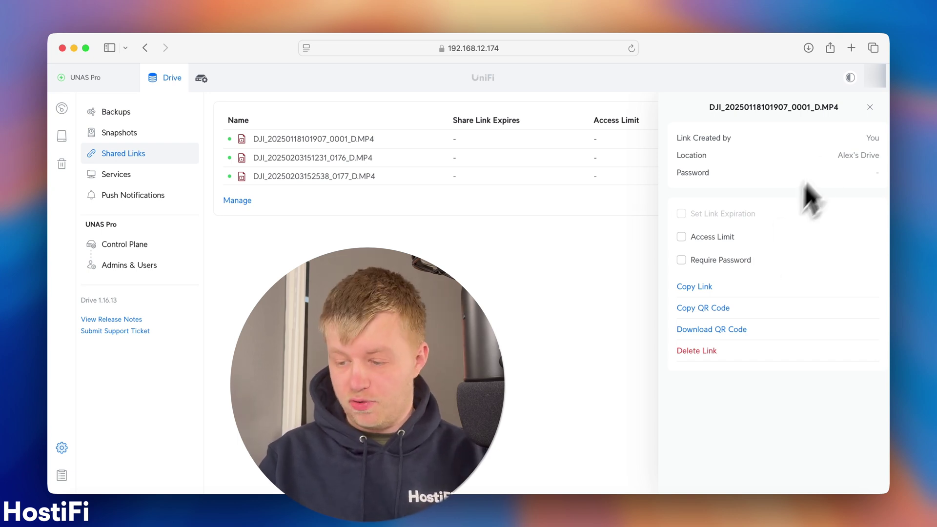
{"action": "left_click", "coordinate": [870, 107]}
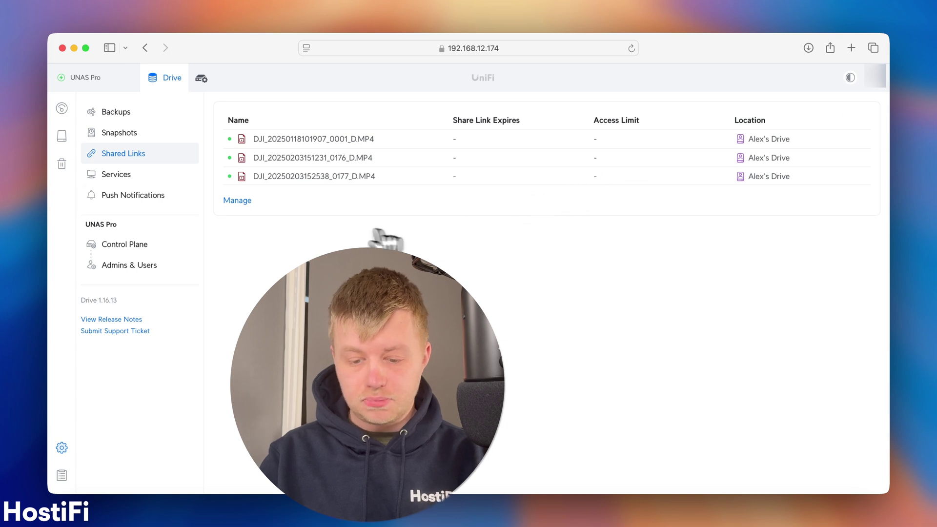
Switch Encrypt Drives on in the Services settings, leaving the password not yet set
{"action": "left_click", "coordinate": [149, 177]}
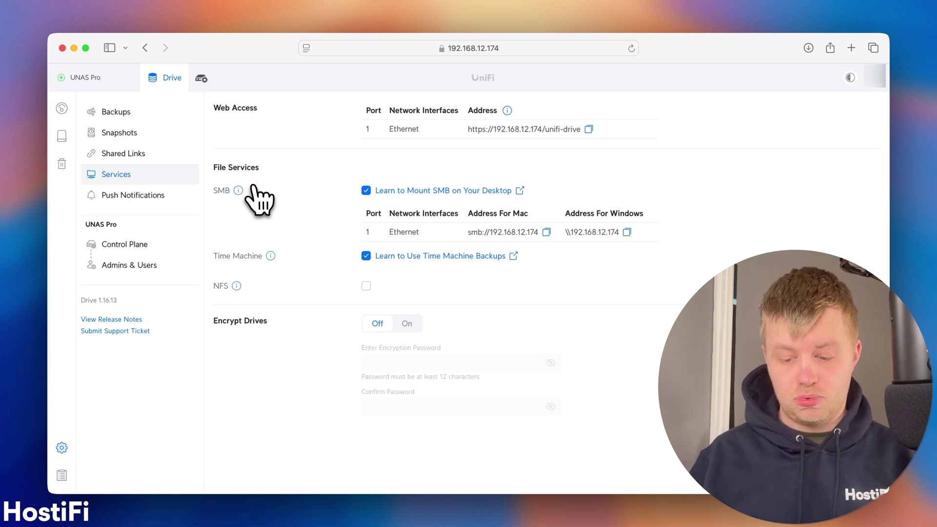
{"action": "mouse_move", "coordinate": [238, 288]}
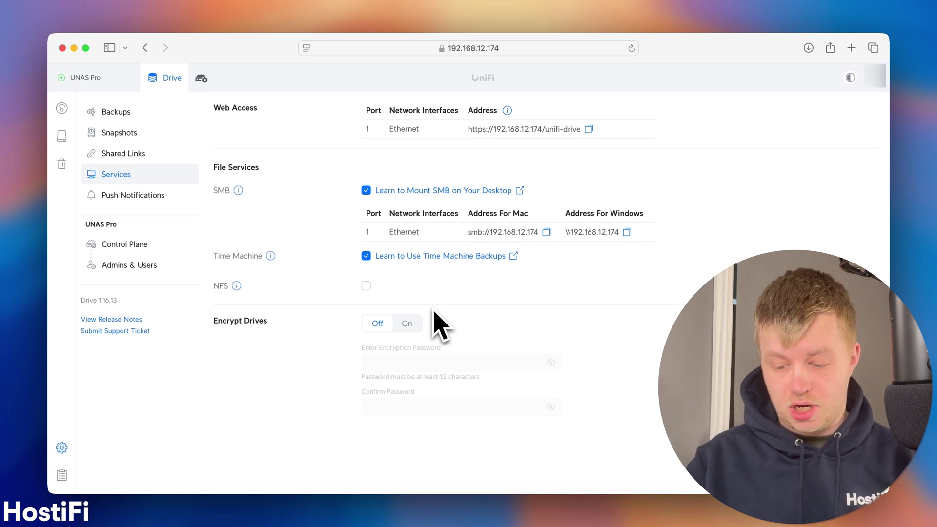
{"action": "left_click", "coordinate": [410, 324]}
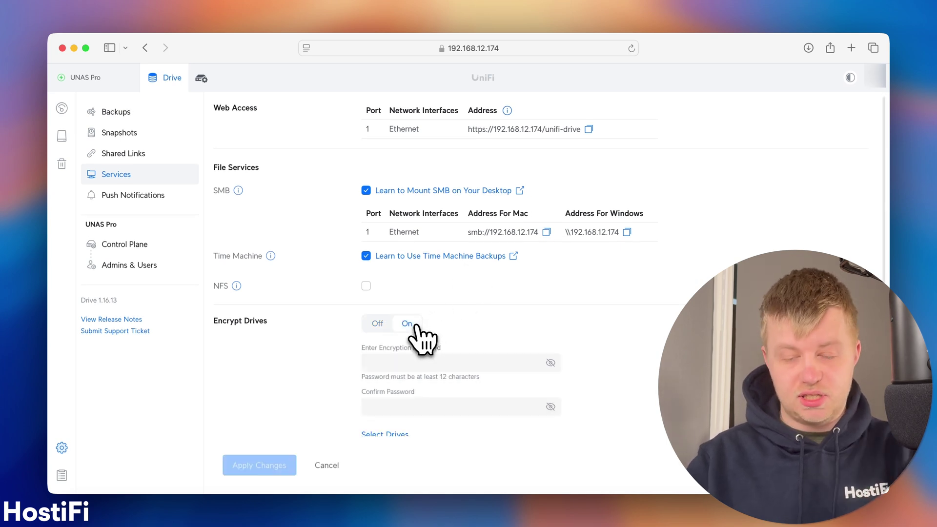
{"action": "scroll", "coordinate": [485, 298], "scroll_direction": "down", "scroll_amount": 2}
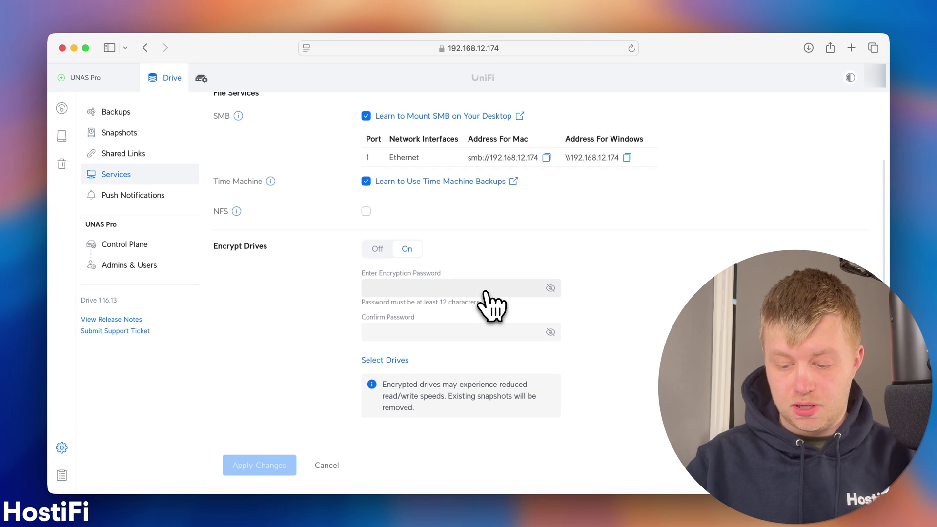
{"action": "scroll", "coordinate": [491, 305], "scroll_direction": "up", "scroll_amount": 2}
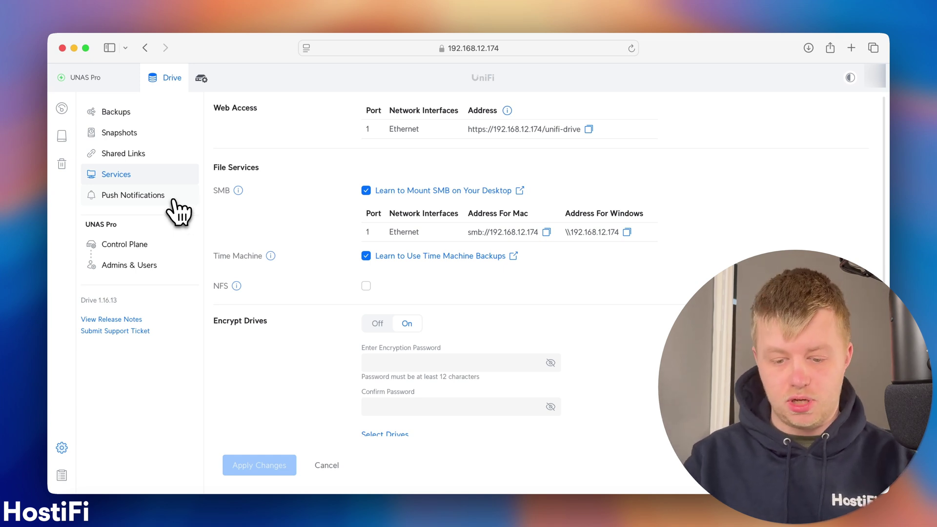
Browse Push Notifications, then check Control Plane updates: UniFi OS 4.1.11 and Drive 1.16.13 up to date
{"action": "left_click", "coordinate": [174, 199]}
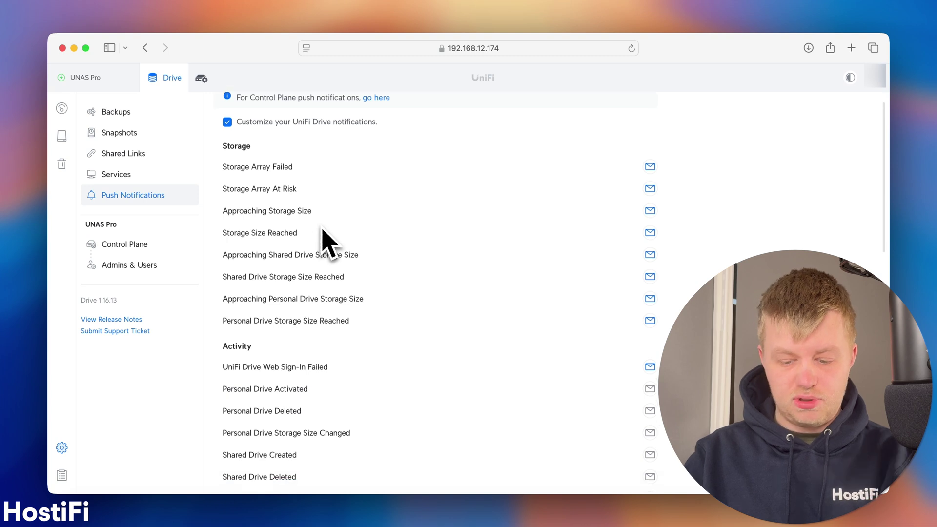
{"action": "scroll", "coordinate": [326, 243], "scroll_direction": "down", "scroll_amount": 10}
{"action": "scroll", "coordinate": [326, 242], "scroll_direction": "down", "scroll_amount": 9}
{"action": "scroll", "coordinate": [326, 242], "scroll_direction": "up", "scroll_amount": 20}
{"action": "left_click", "coordinate": [147, 247]}
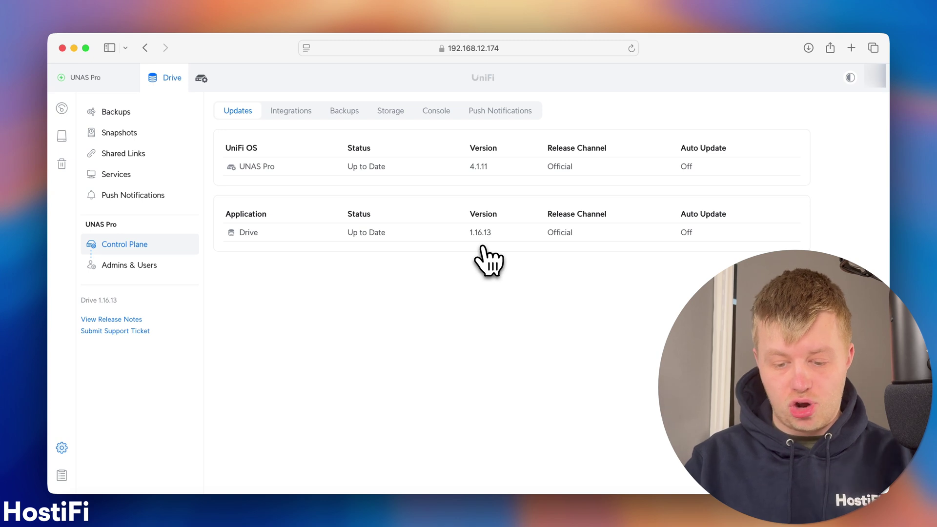
Review the Integrations and Backups tabs, then Storage showing 2.39 of 18.0 TB used, HDD 1 only
{"action": "left_click", "coordinate": [283, 123]}
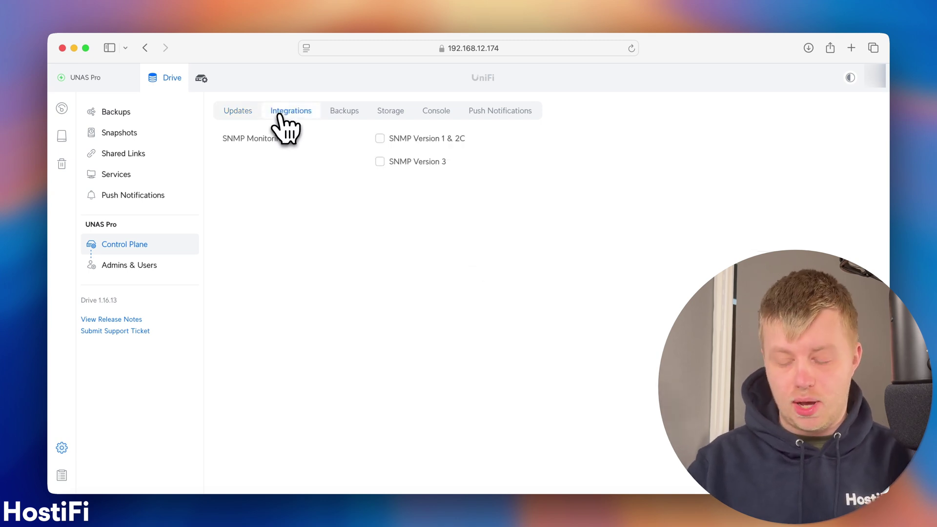
{"action": "left_click", "coordinate": [332, 110]}
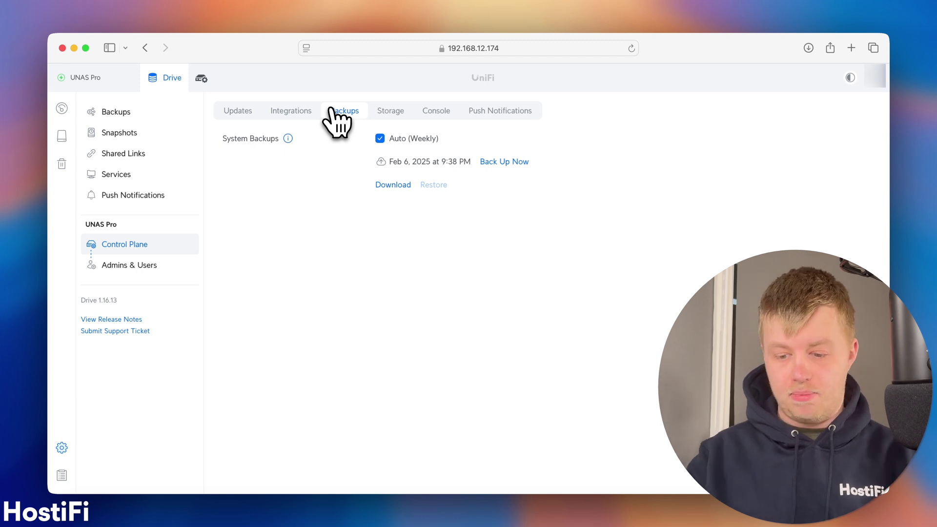
{"action": "left_click", "coordinate": [388, 112]}
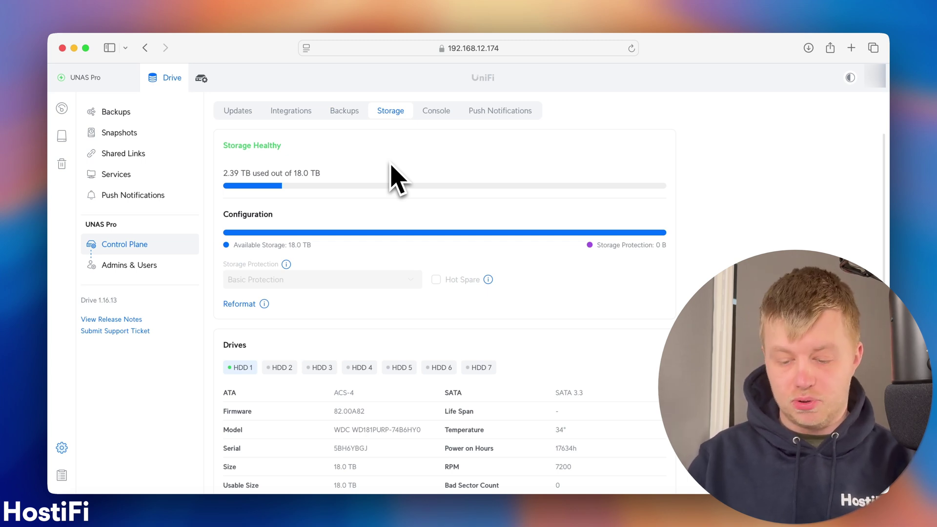
{"action": "scroll", "coordinate": [392, 167], "scroll_direction": "down", "scroll_amount": 2}
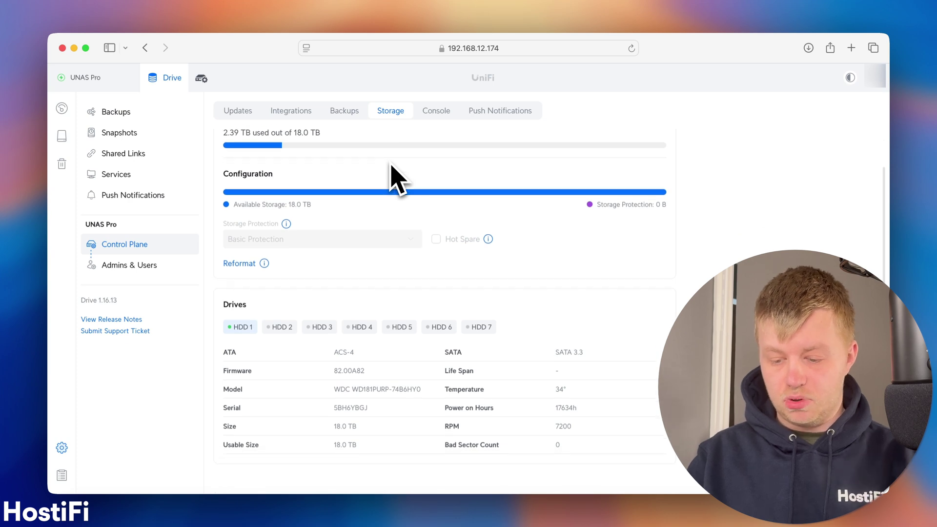
{"action": "scroll", "coordinate": [400, 186], "scroll_direction": "down", "scroll_amount": 1}
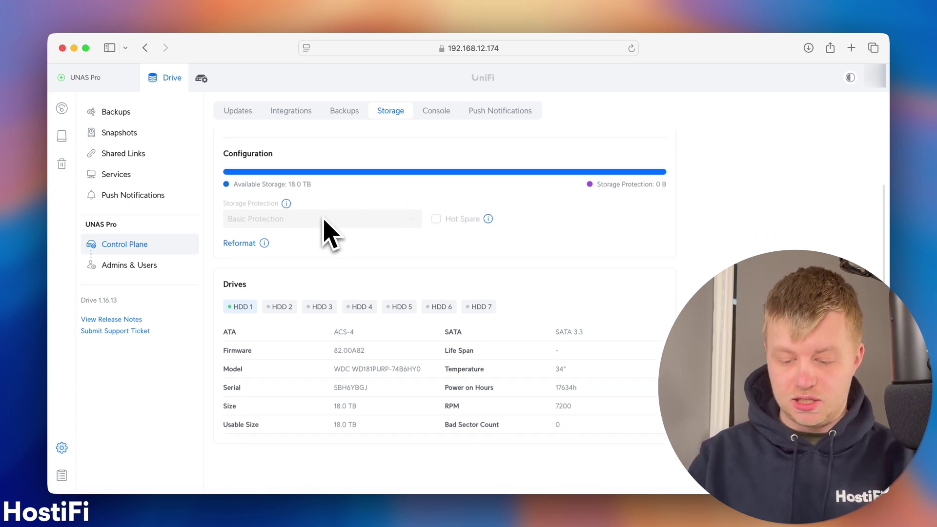
{"action": "scroll", "coordinate": [354, 245], "scroll_direction": "down", "scroll_amount": 1}
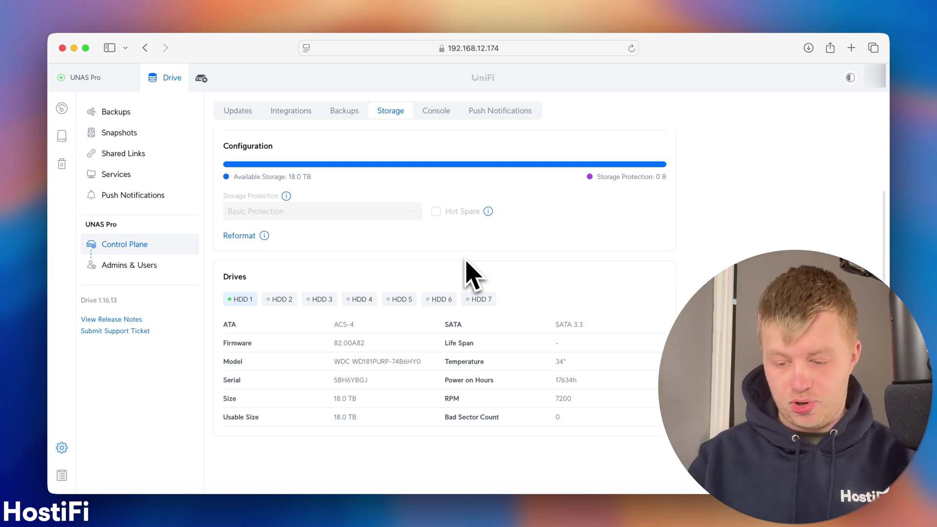
{"action": "scroll", "coordinate": [467, 274], "scroll_direction": "up", "scroll_amount": 2}
Review the Console and Push Notifications settings, then return to the All Files drive list
{"action": "left_click", "coordinate": [437, 112]}
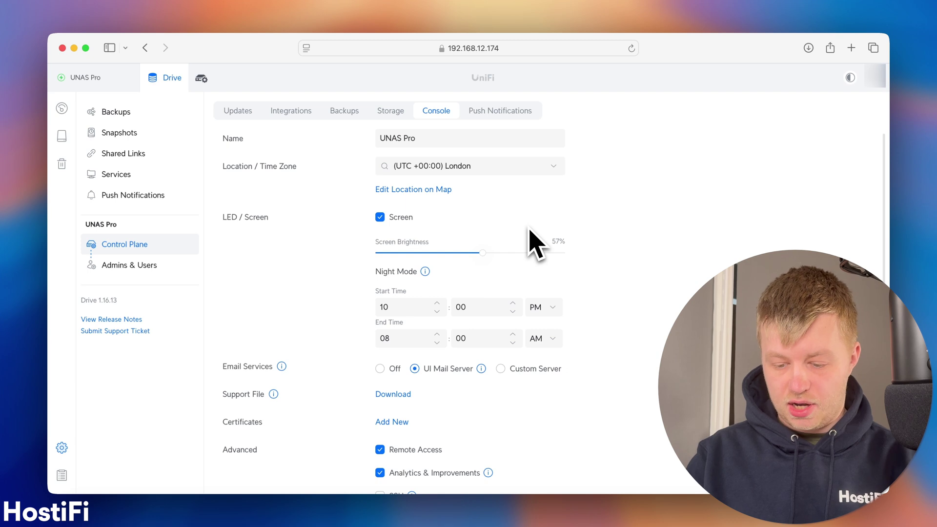
{"action": "scroll", "coordinate": [535, 241], "scroll_direction": "down", "scroll_amount": 3}
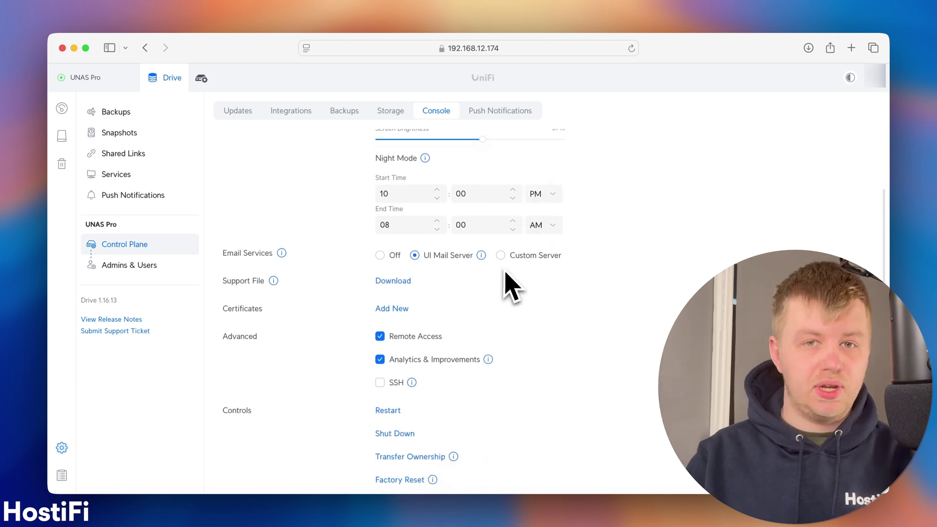
{"action": "scroll", "coordinate": [512, 288], "scroll_direction": "down", "scroll_amount": 7}
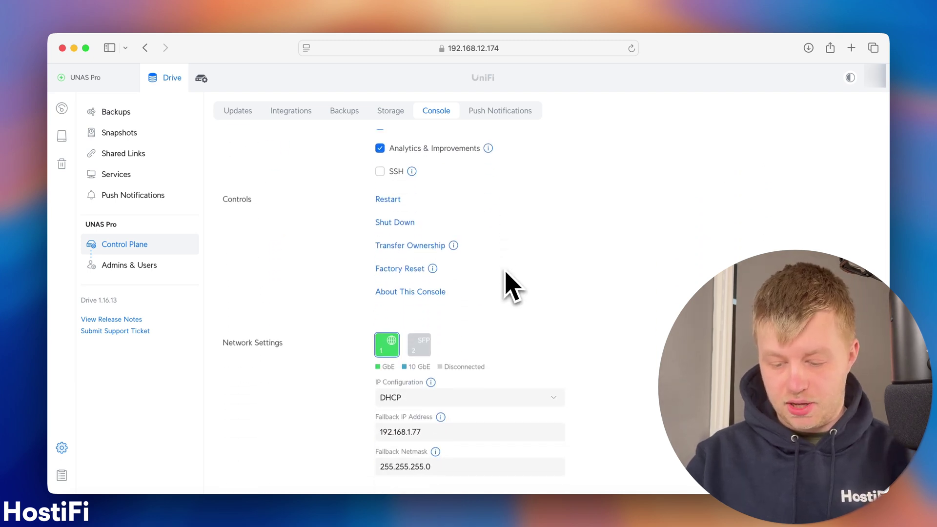
{"action": "left_click", "coordinate": [512, 114]}
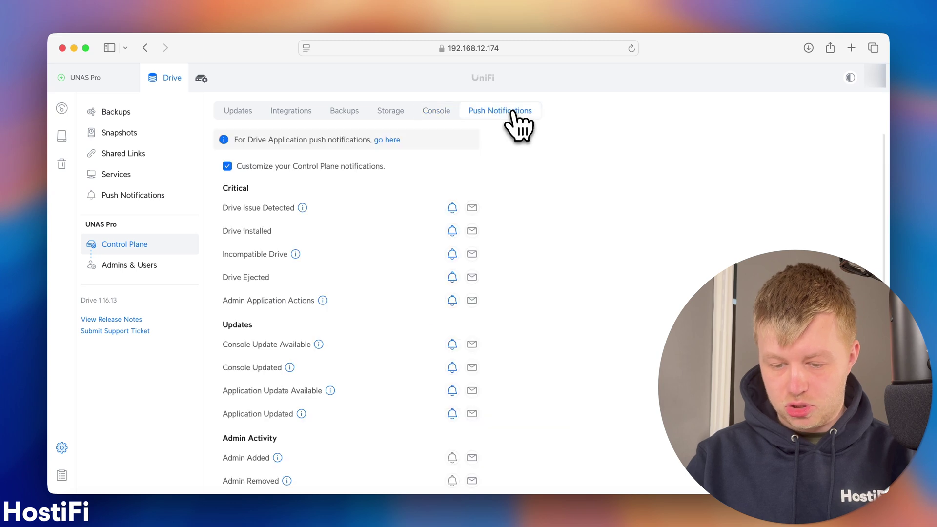
{"action": "left_click", "coordinate": [74, 136]}
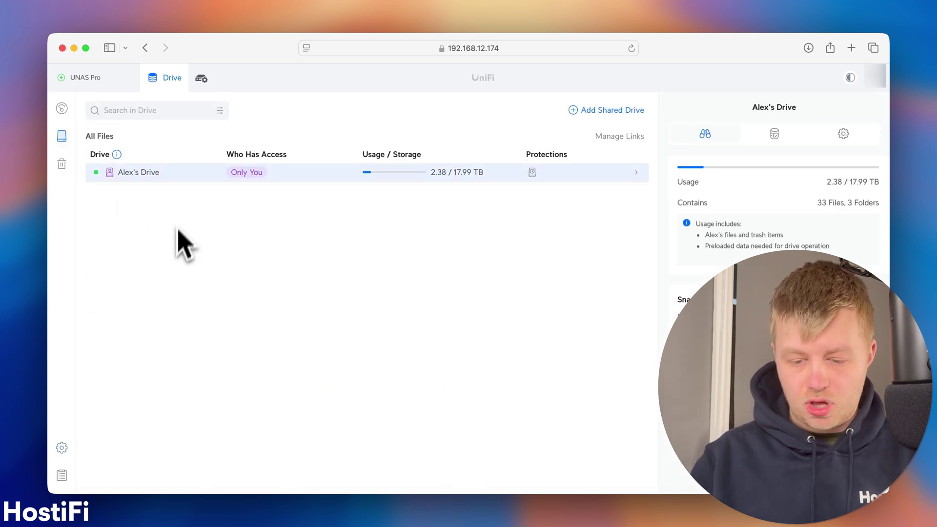
Browse the personal drive's files, then go back to the dashboard overview
{"action": "left_click", "coordinate": [186, 176]}
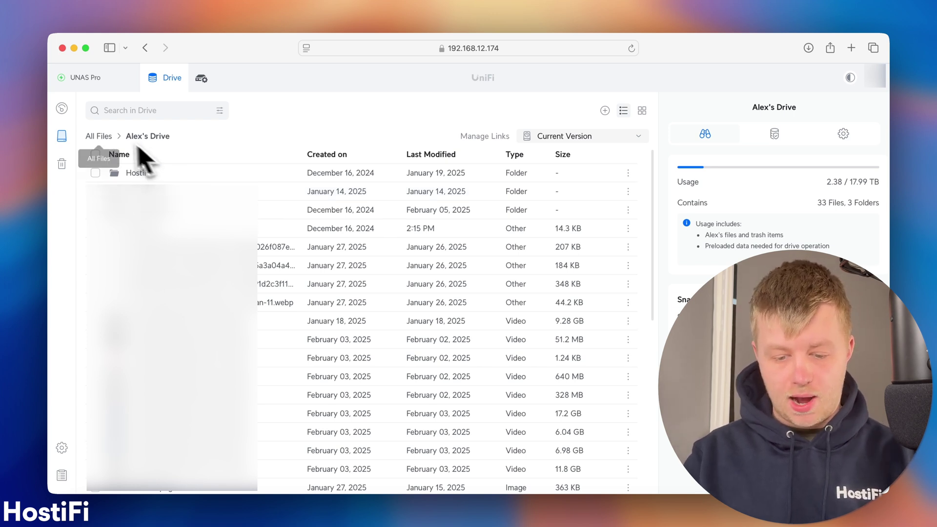
{"action": "left_click", "coordinate": [62, 108]}
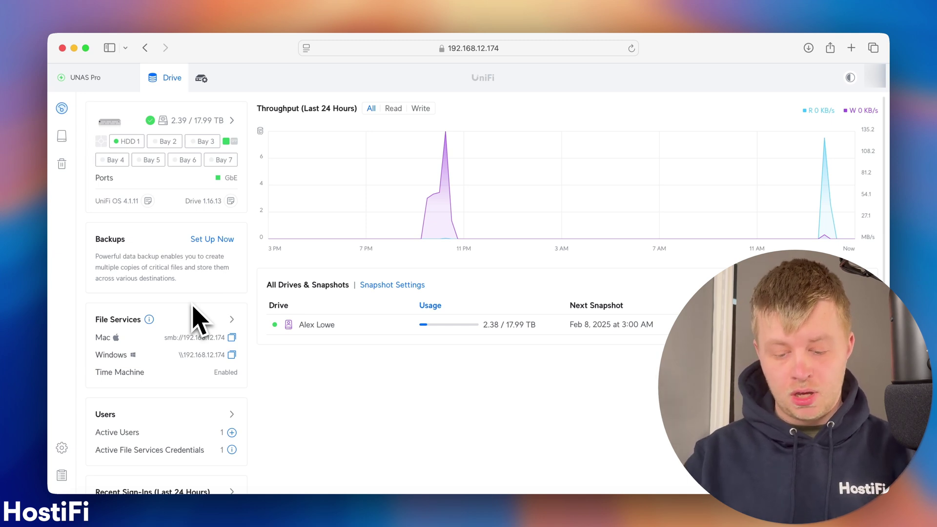
Copy the Mac SMB address and open the UNAS-Pro share in Finder
{"action": "left_click", "coordinate": [232, 338]}
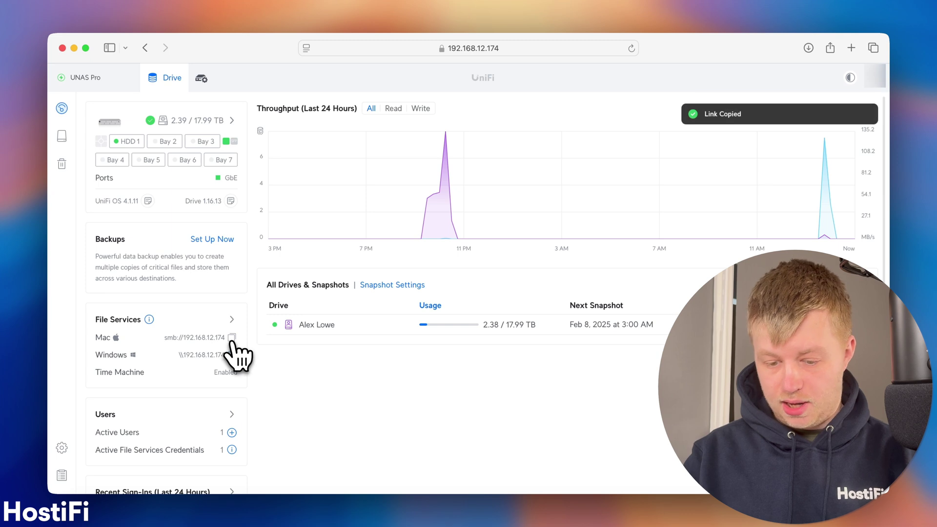
{"action": "left_click", "coordinate": [115, 512]}
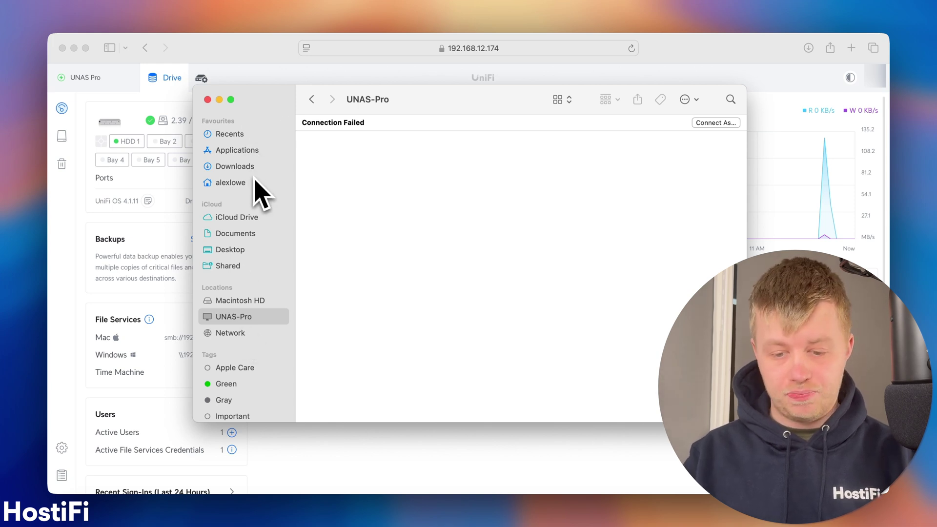
Connect Finder to the pasted smb://192.168.12.174 address, reaching the registered-user sign-in
{"action": "left_click", "coordinate": [202, 14]}
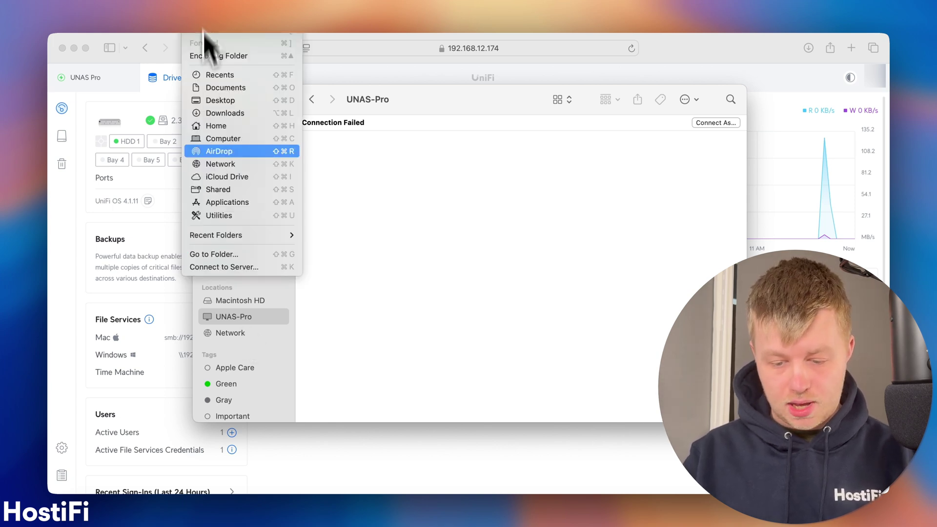
{"action": "left_click", "coordinate": [217, 265]}
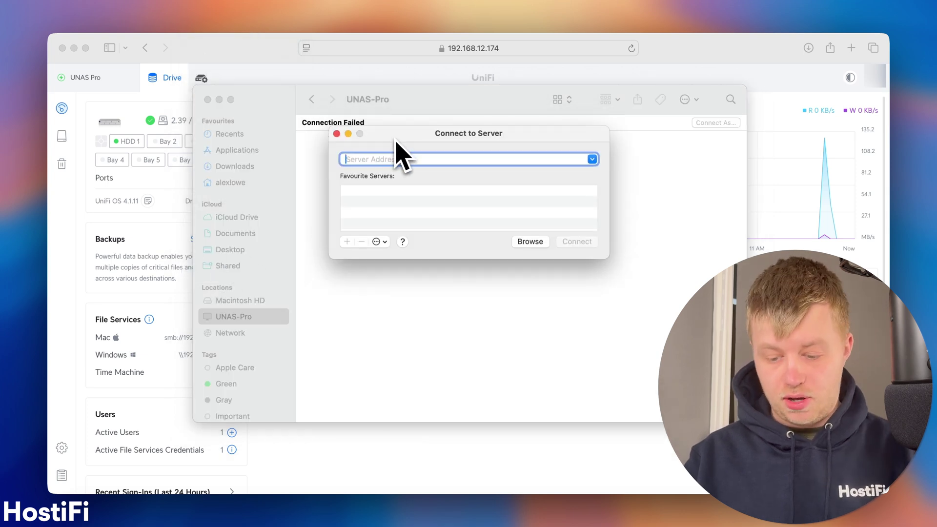
{"action": "key", "text": "super+v"}
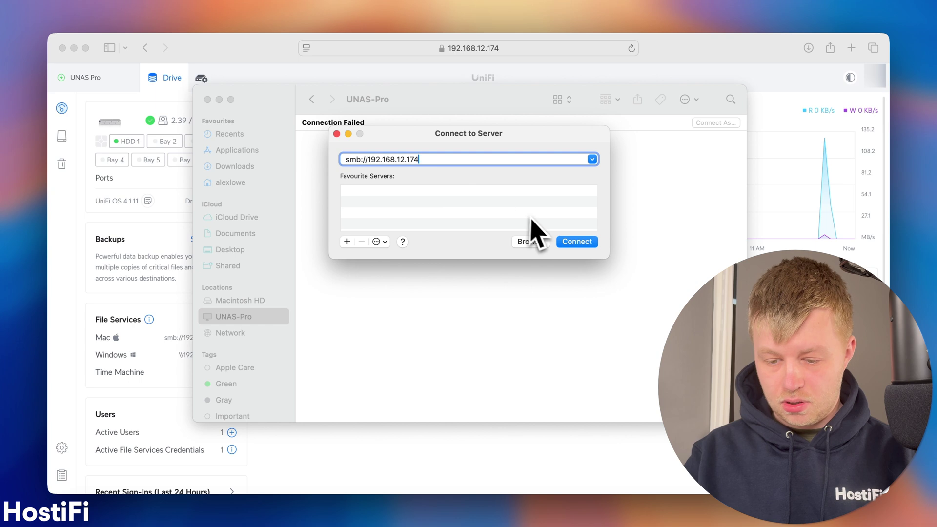
{"action": "left_click", "coordinate": [567, 242]}
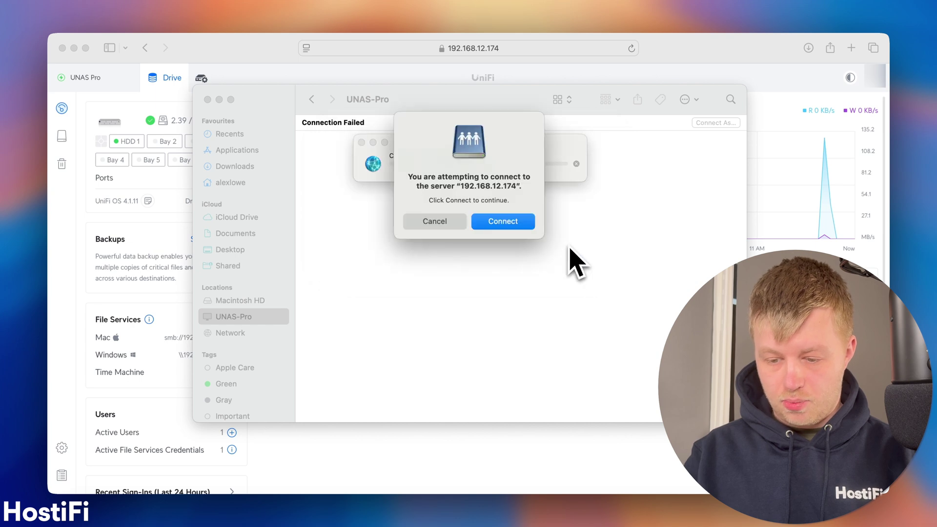
{"action": "left_click", "coordinate": [521, 224]}
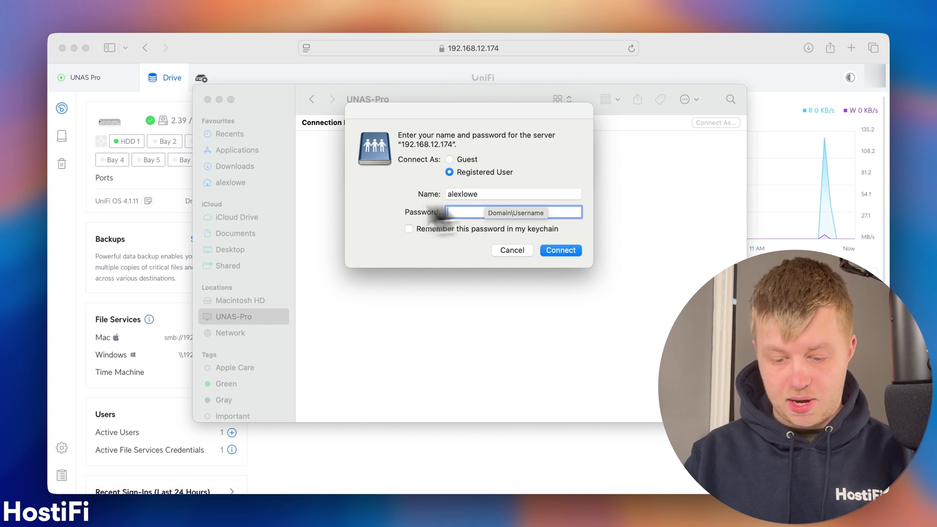
Dismiss the Finder sign-in and open the user's account settings under Admins & Users
{"action": "left_click", "coordinate": [164, 229]}
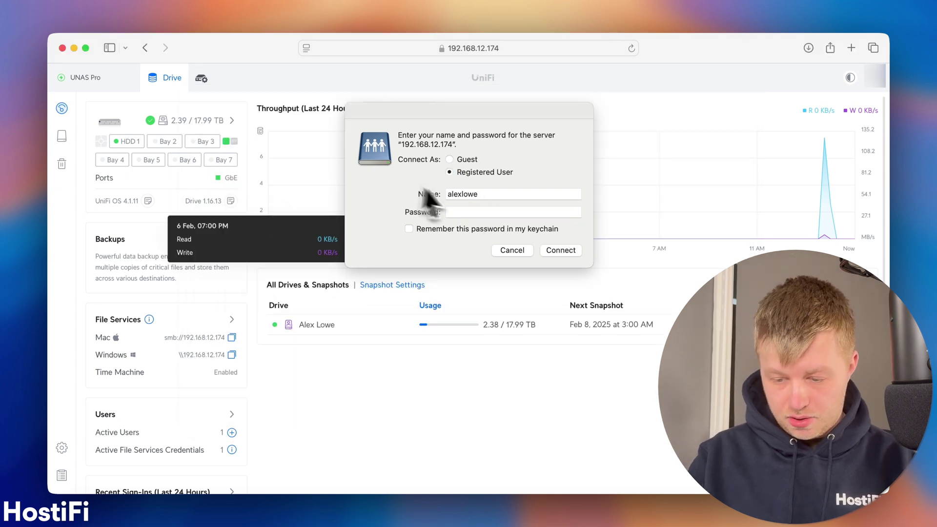
{"action": "left_click", "coordinate": [510, 250]}
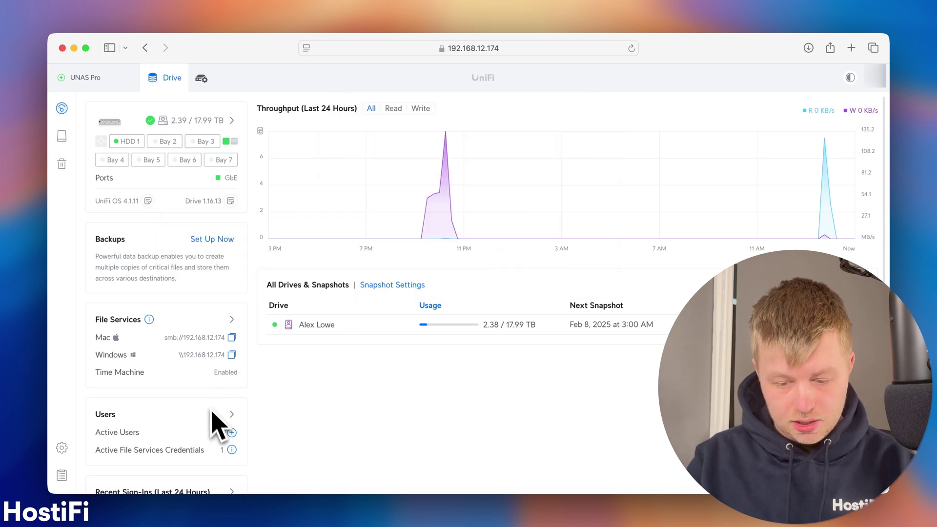
{"action": "left_click", "coordinate": [232, 433]}
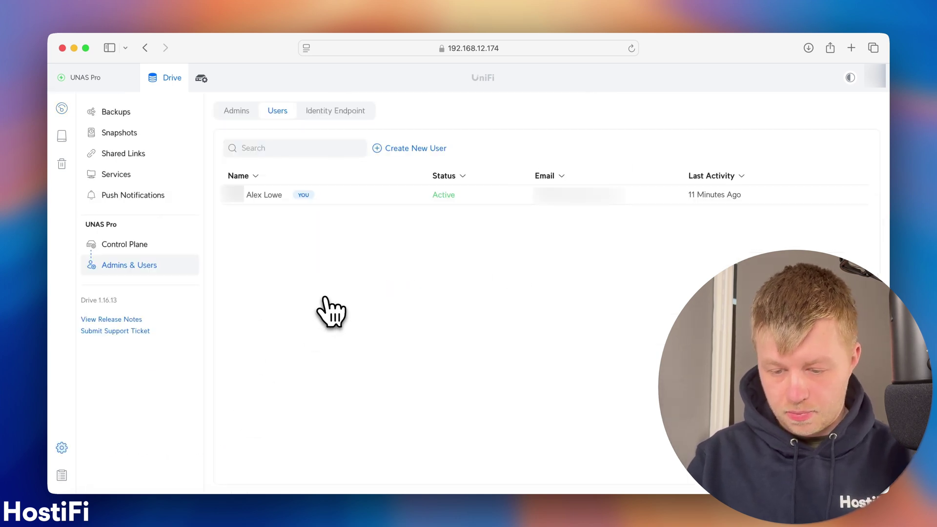
{"action": "left_click", "coordinate": [407, 203]}
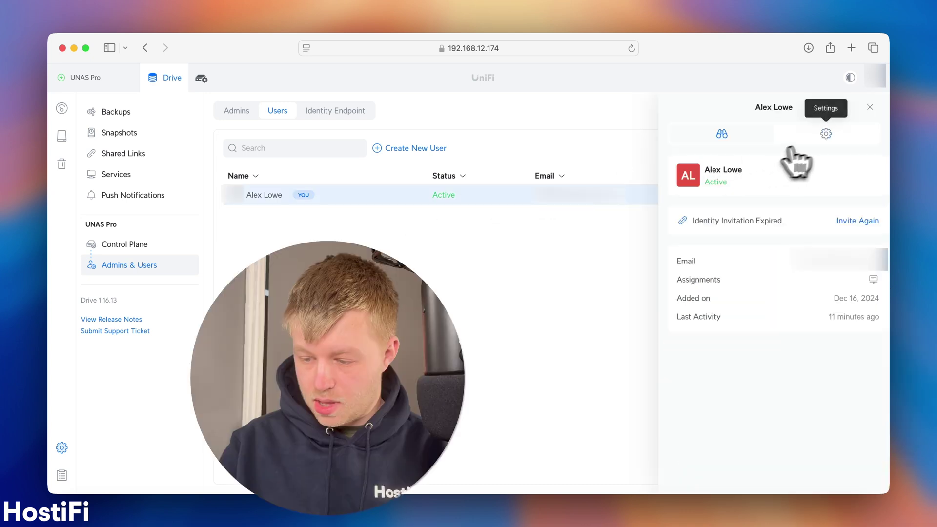
{"action": "left_click", "coordinate": [826, 135]}
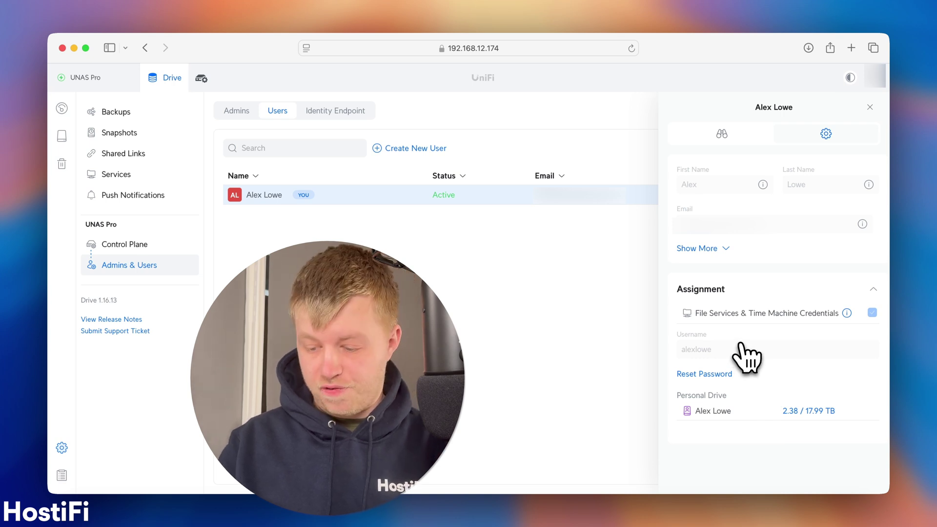
Reset the user's file services password to a new one and confirm the change
{"action": "mouse_move", "coordinate": [850, 315]}
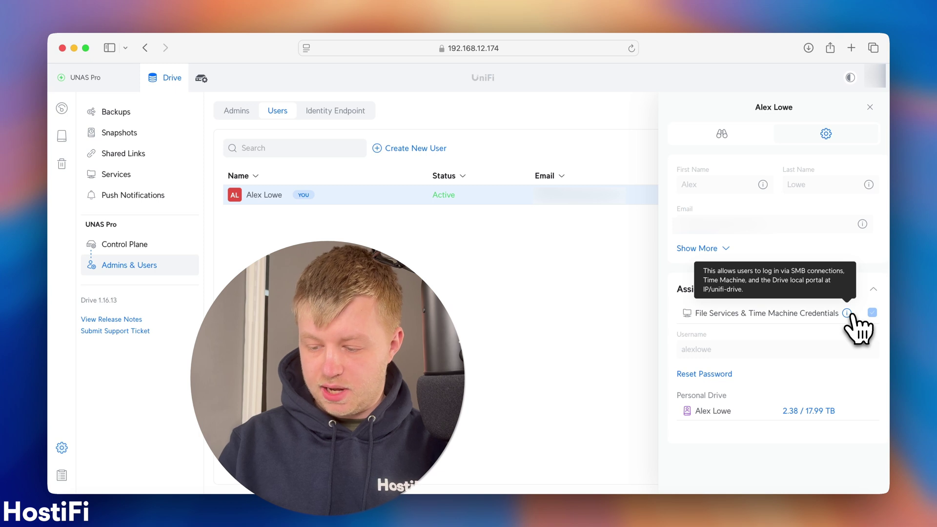
{"action": "left_click", "coordinate": [714, 374]}
{"action": "left_click", "coordinate": [719, 387]}
{"action": "key", "text": "Escape"}
{"action": "left_click", "coordinate": [764, 388]}
{"action": "key", "text": "super+v"}
{"action": "left_click", "coordinate": [836, 471]}
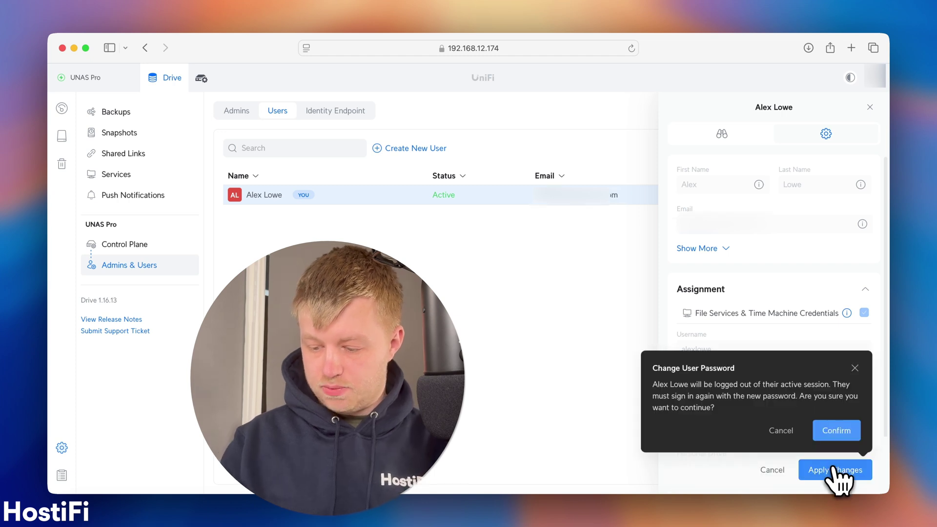
{"action": "left_click", "coordinate": [831, 436]}
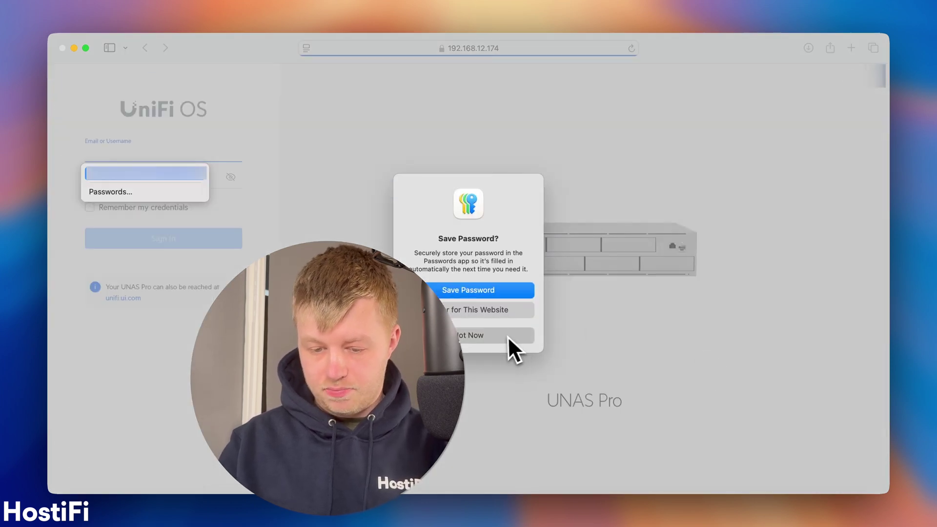
Dismiss the browser password prompts and reconnect Finder to smb://192.168.12.174
{"action": "left_click", "coordinate": [506, 337]}
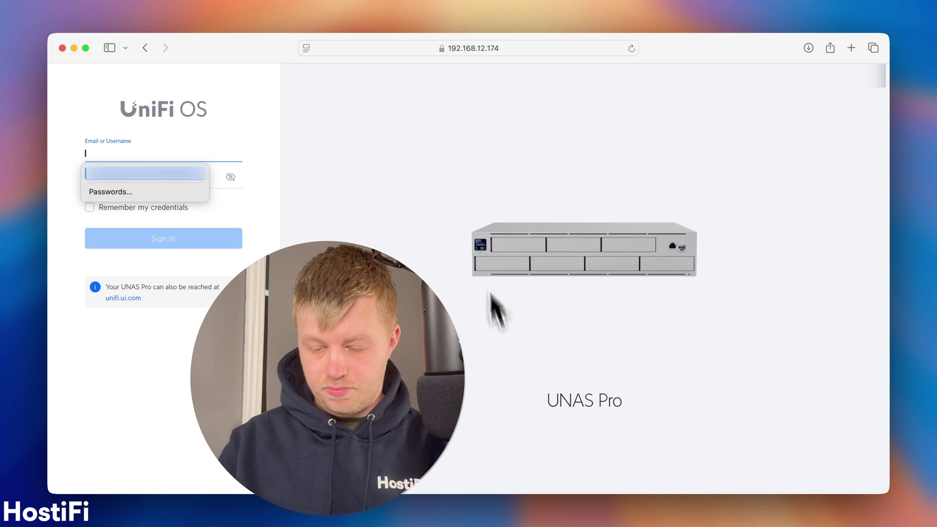
{"action": "left_click", "coordinate": [486, 268]}
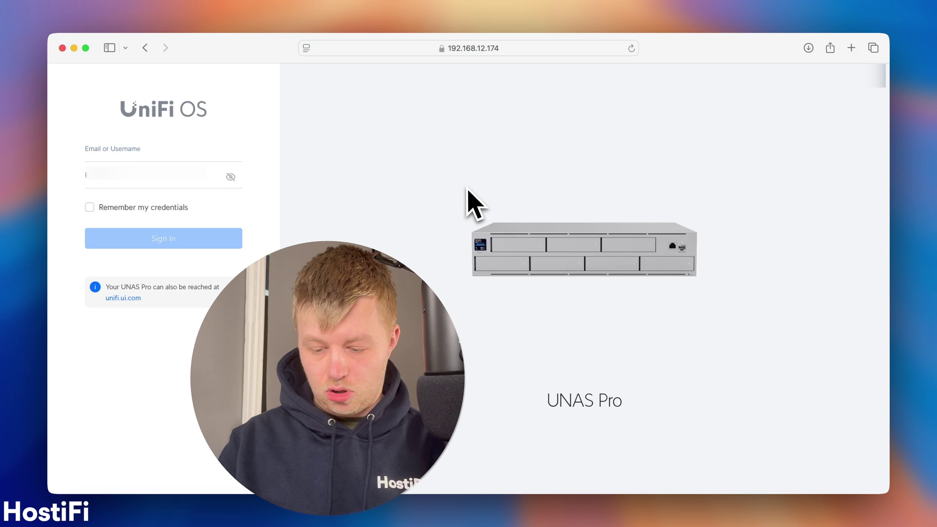
{"action": "left_click", "coordinate": [112, 521]}
{"action": "left_click", "coordinate": [191, 6]}
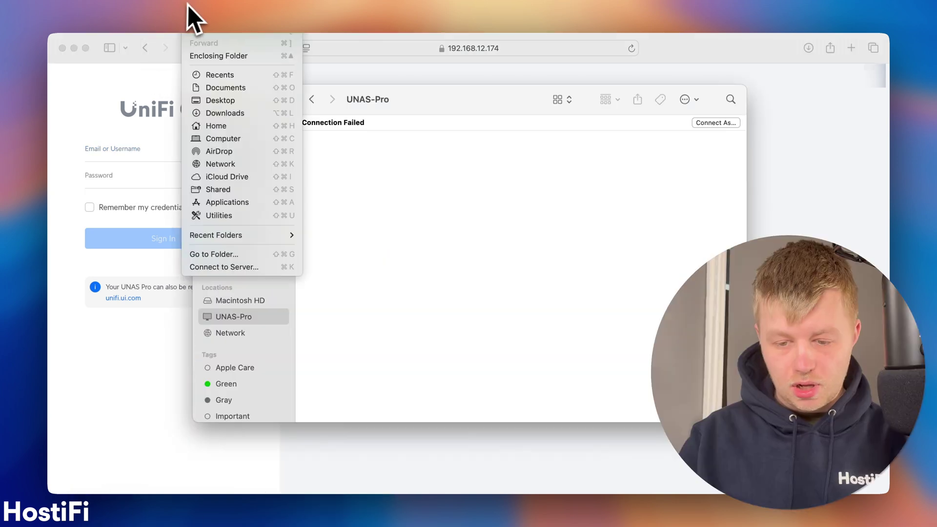
{"action": "left_click", "coordinate": [225, 267]}
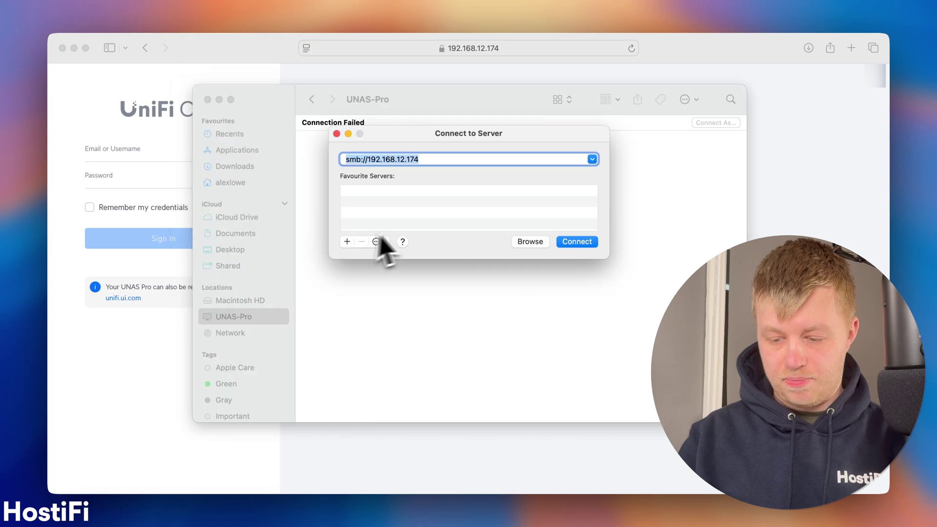
{"action": "left_click", "coordinate": [582, 242]}
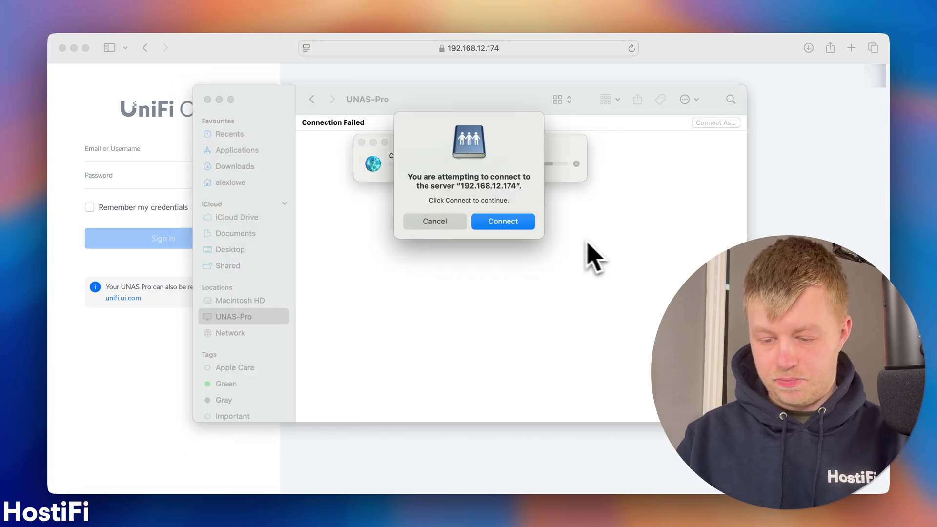
{"action": "left_click", "coordinate": [528, 222]}
Sign in as a registered user with the new password and list the server's shares
{"action": "type", "text": "•••"}
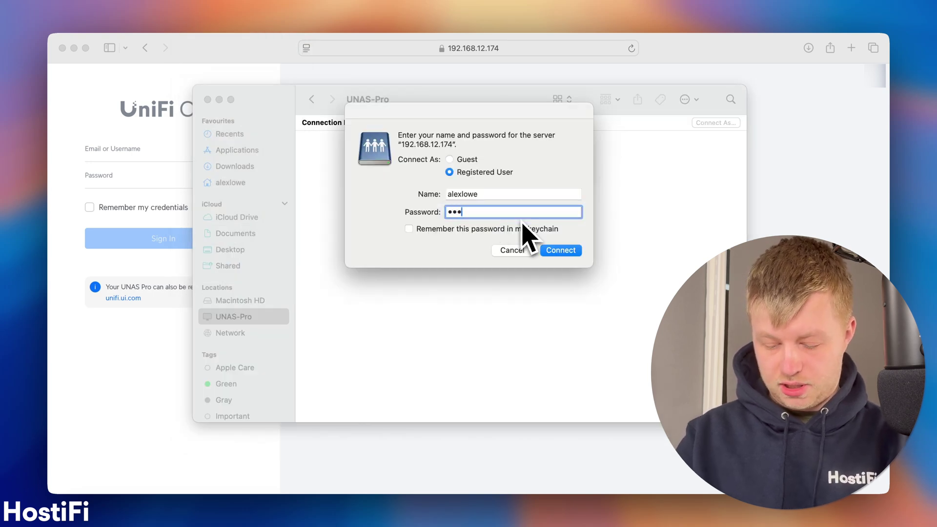
{"action": "type", "text": "•••••••••"}
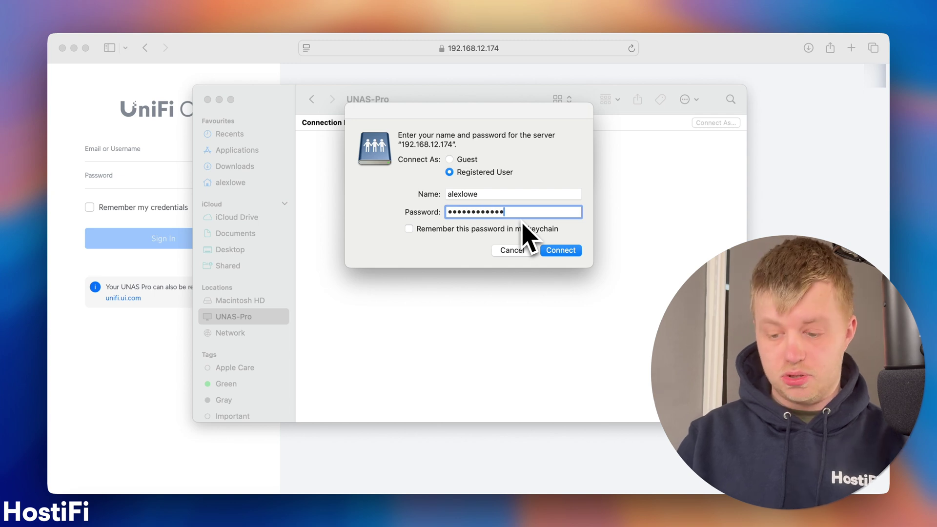
{"action": "left_click", "coordinate": [576, 254]}
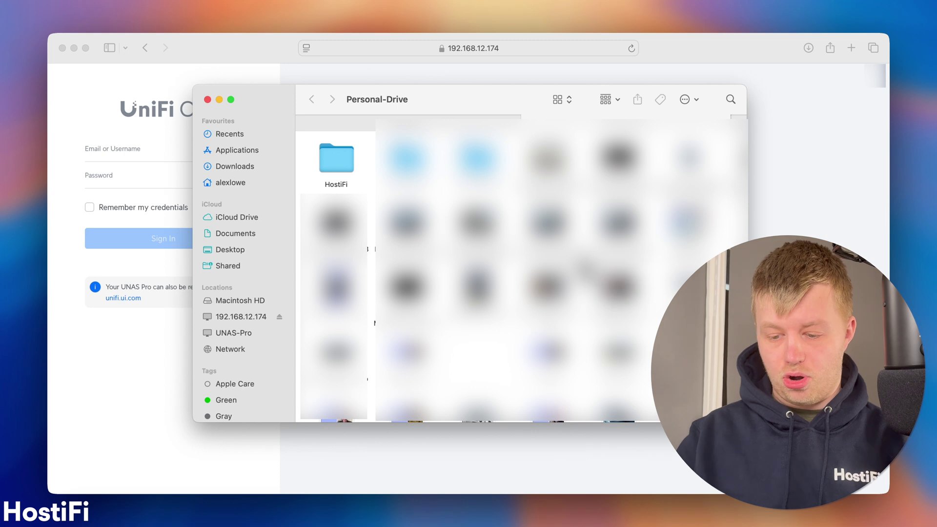
{"action": "scroll", "coordinate": [322, 147], "scroll_direction": "down", "scroll_amount": 1}
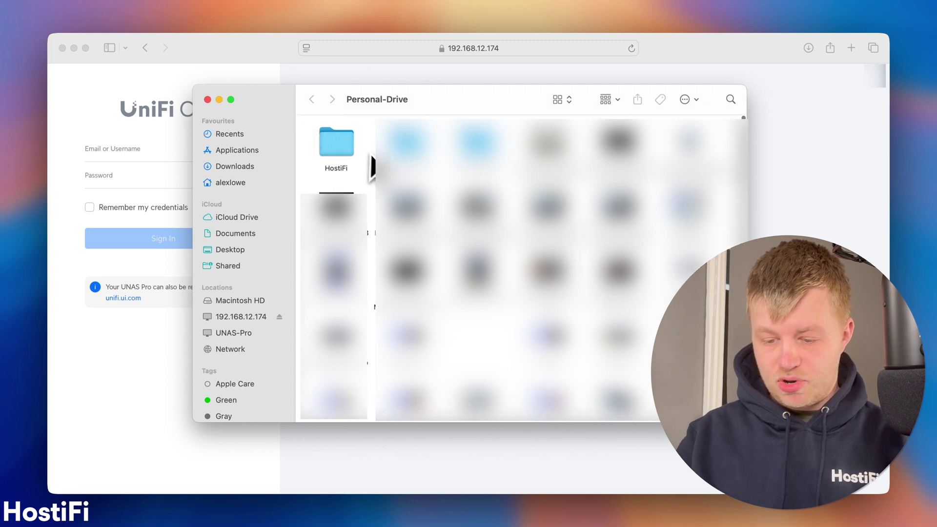
{"action": "left_click", "coordinate": [247, 319]}
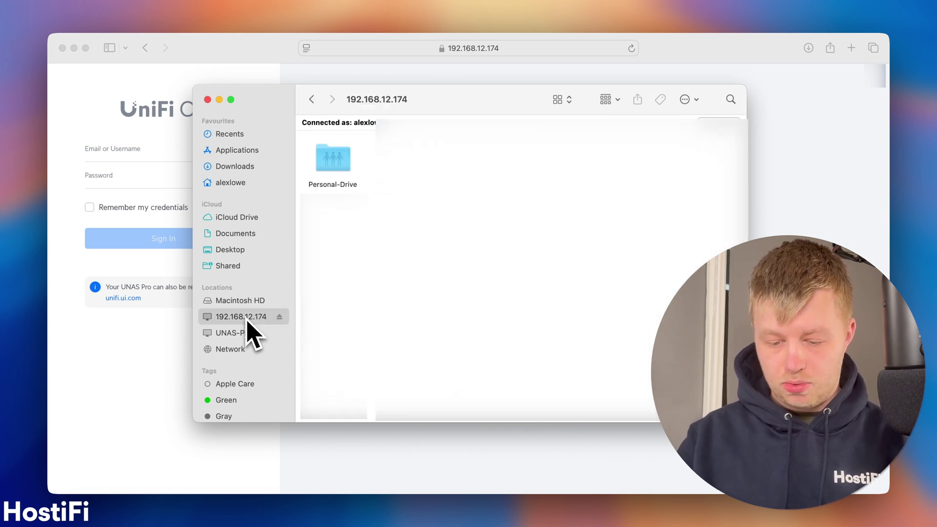
Open the Personal-Drive share in Finder
{"action": "double_click", "coordinate": [344, 174]}
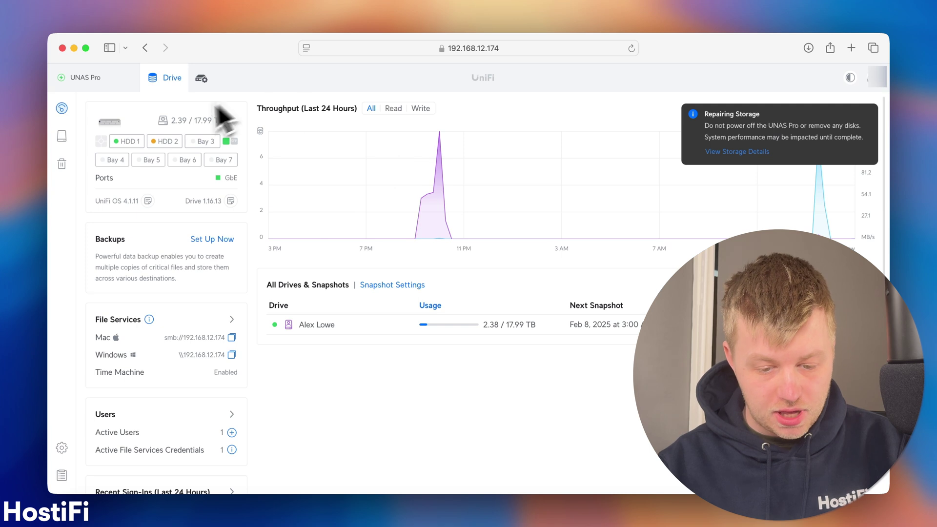
Check HDD 2's repairing status on the dashboard, then go to the UniFi OS settings
{"action": "mouse_move", "coordinate": [171, 146]}
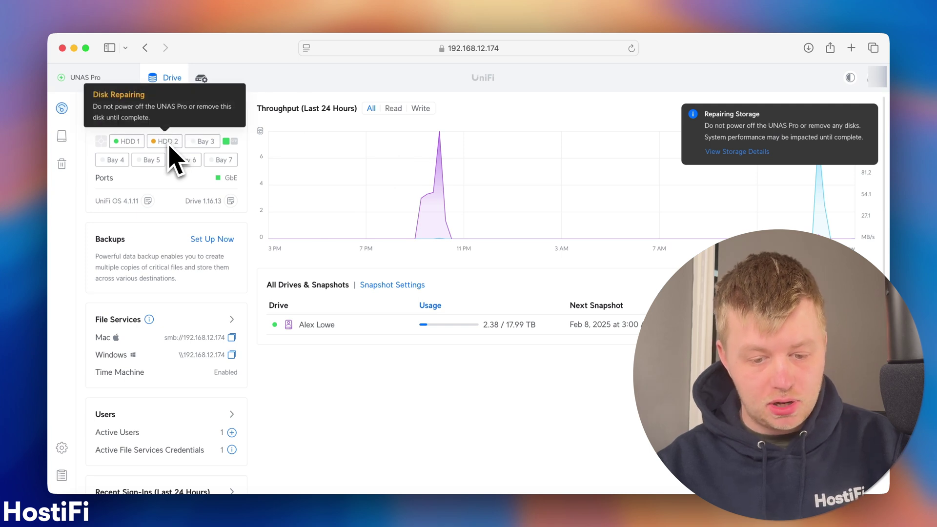
{"action": "scroll", "coordinate": [163, 215], "scroll_direction": "down", "scroll_amount": 3}
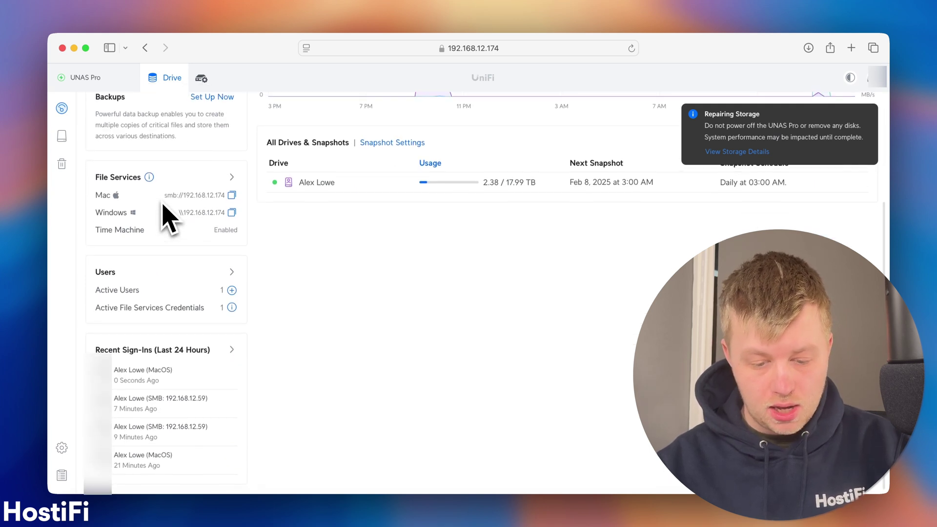
{"action": "scroll", "coordinate": [163, 215], "scroll_direction": "up", "scroll_amount": 3}
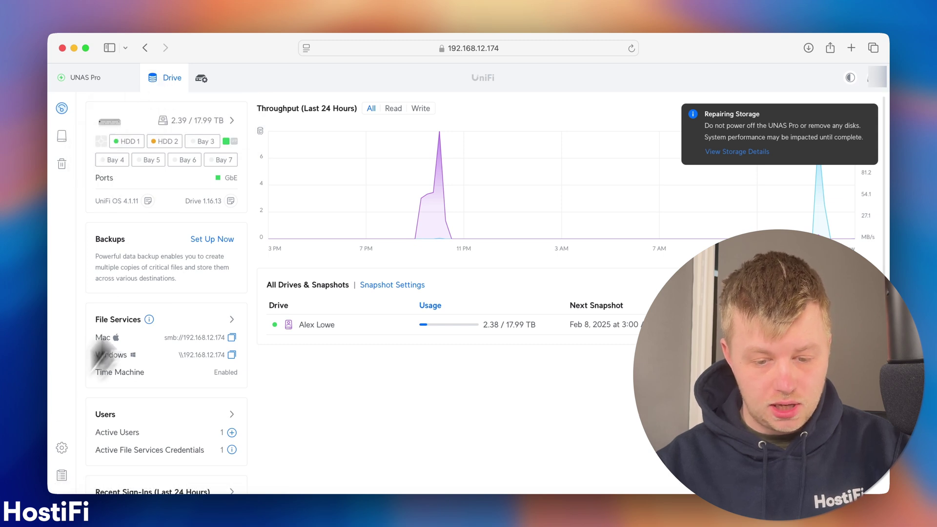
{"action": "left_click", "coordinate": [205, 83]}
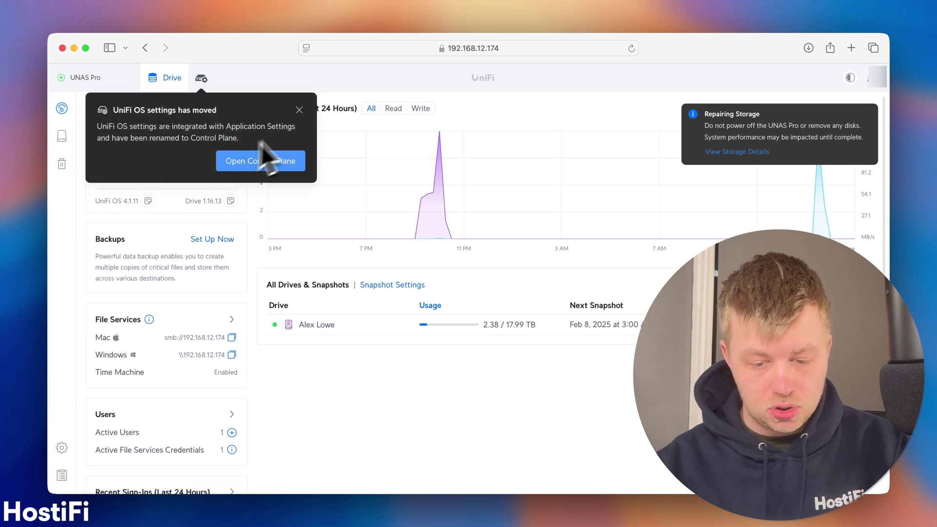
Dismiss the notice and go to the Control Plane Storage page
{"action": "left_click", "coordinate": [301, 112]}
{"action": "left_click", "coordinate": [62, 447]}
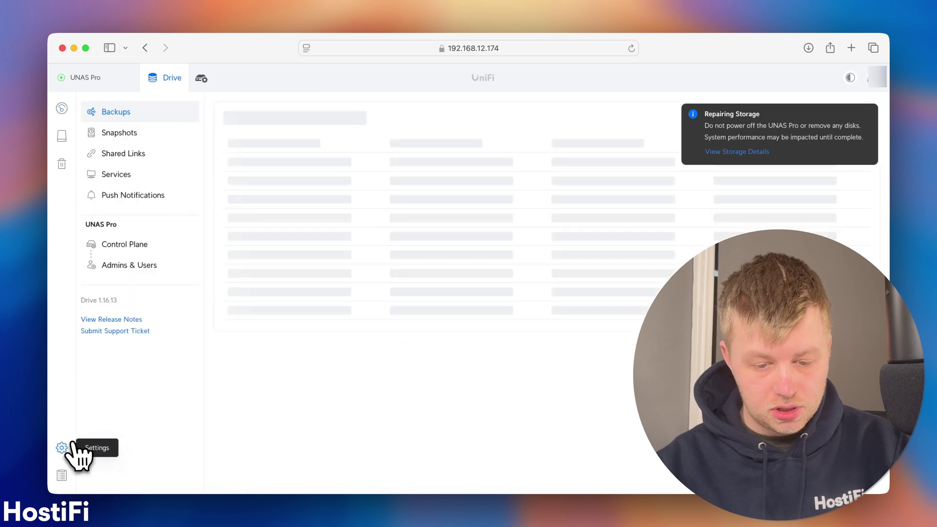
{"action": "left_click", "coordinate": [123, 245]}
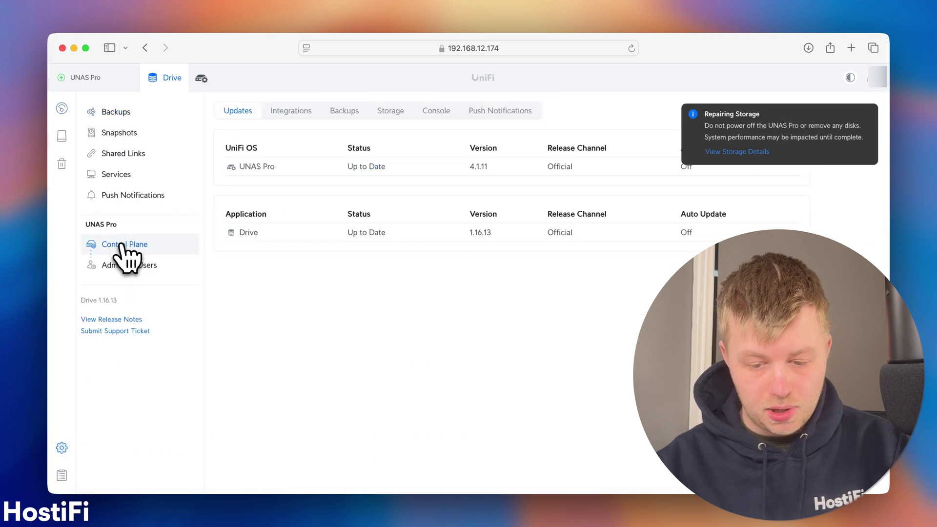
{"action": "left_click", "coordinate": [345, 111]}
{"action": "left_click", "coordinate": [385, 112]}
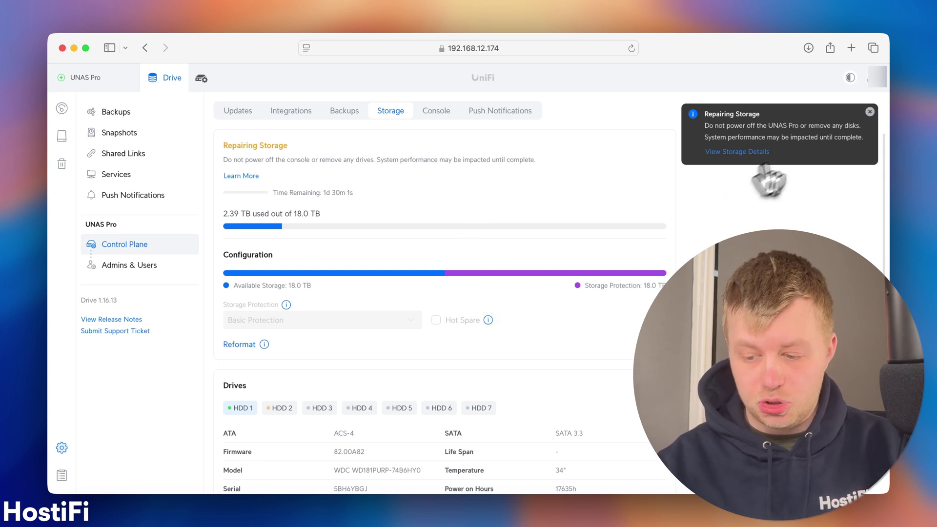
Close the repair toast and view HDD 2's Drive Repairing details under Drives
{"action": "left_click", "coordinate": [869, 114]}
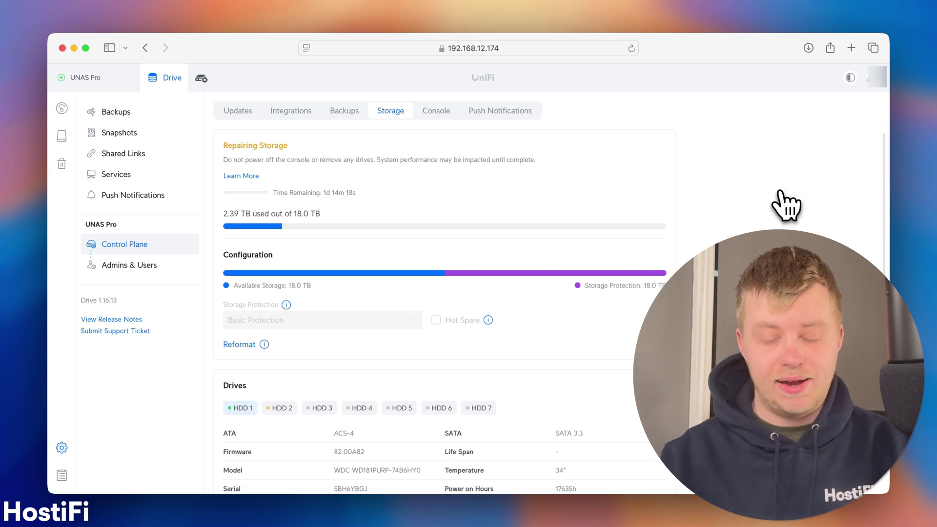
{"action": "scroll", "coordinate": [786, 205], "scroll_direction": "down", "scroll_amount": 5}
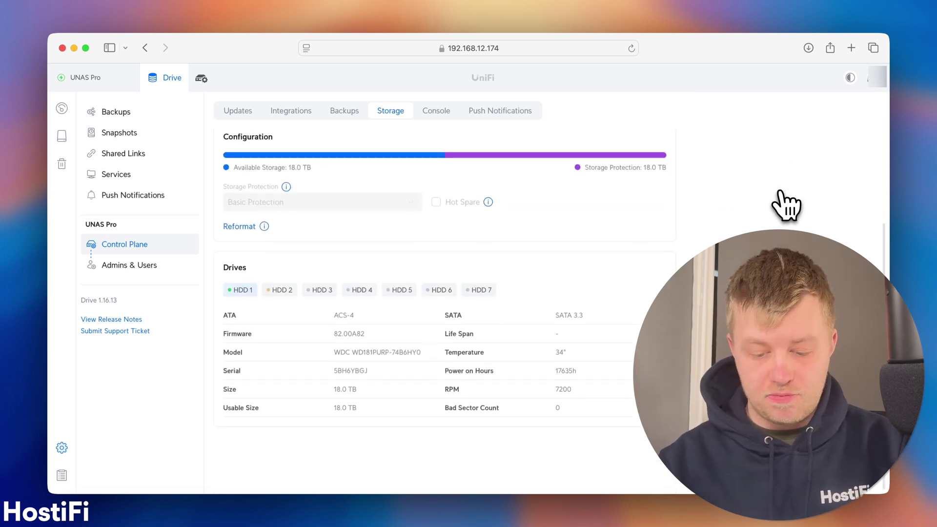
{"action": "scroll", "coordinate": [356, 272], "scroll_direction": "down", "scroll_amount": 1}
{"action": "left_click", "coordinate": [280, 264]}
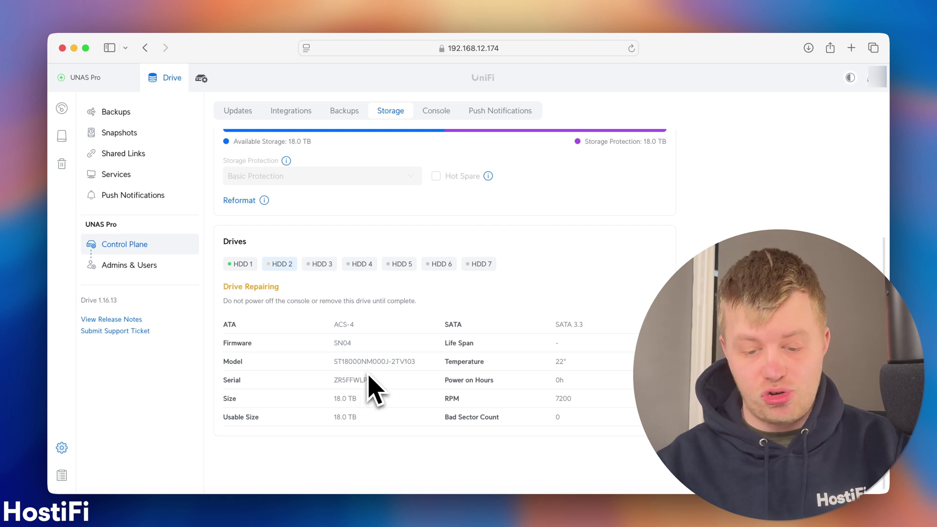
{"action": "scroll", "coordinate": [370, 389], "scroll_direction": "up", "scroll_amount": 3}
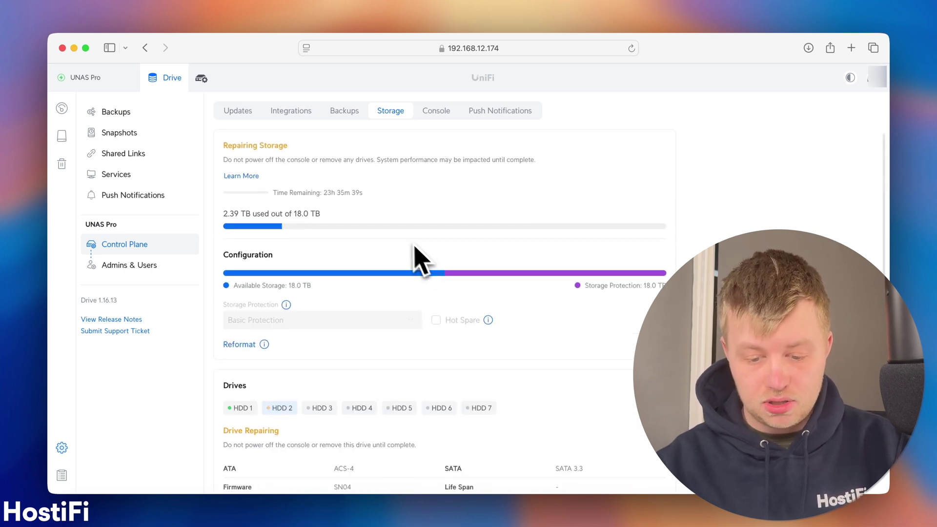